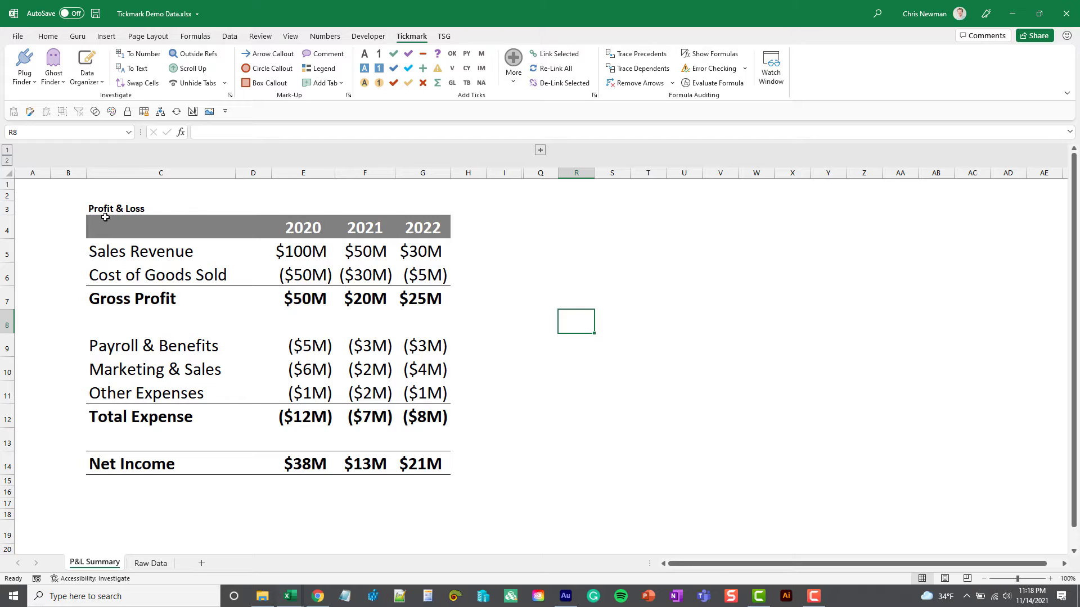
Step: Select then deselect the P&L table, and open Plug Finder beside it with Red Dot markers and no exclusions
left_click(165, 225)
left_click_drag(164, 225, 444, 466)
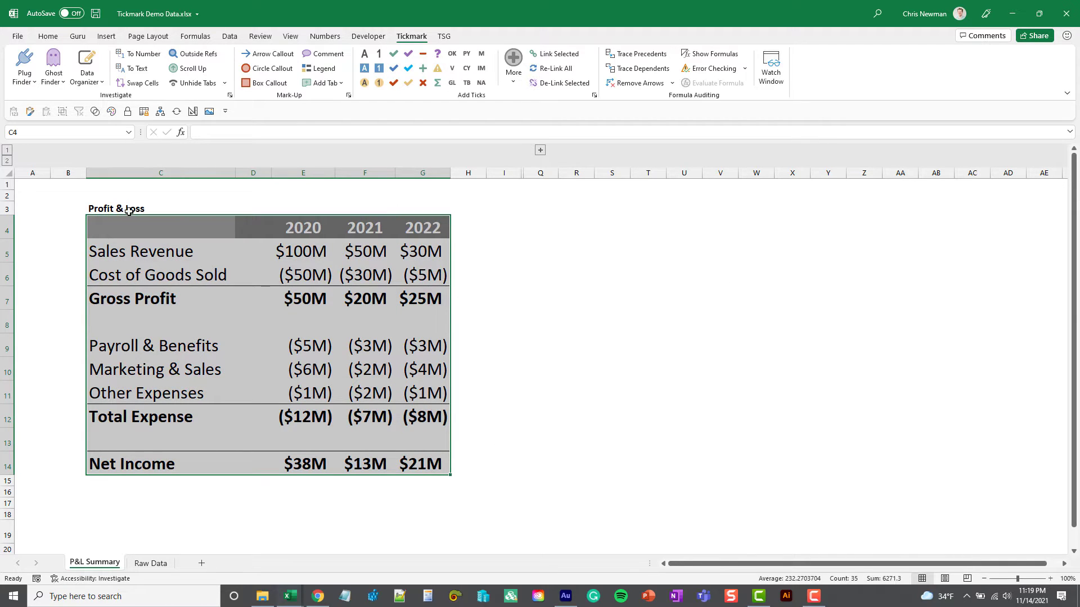
left_click(40, 194)
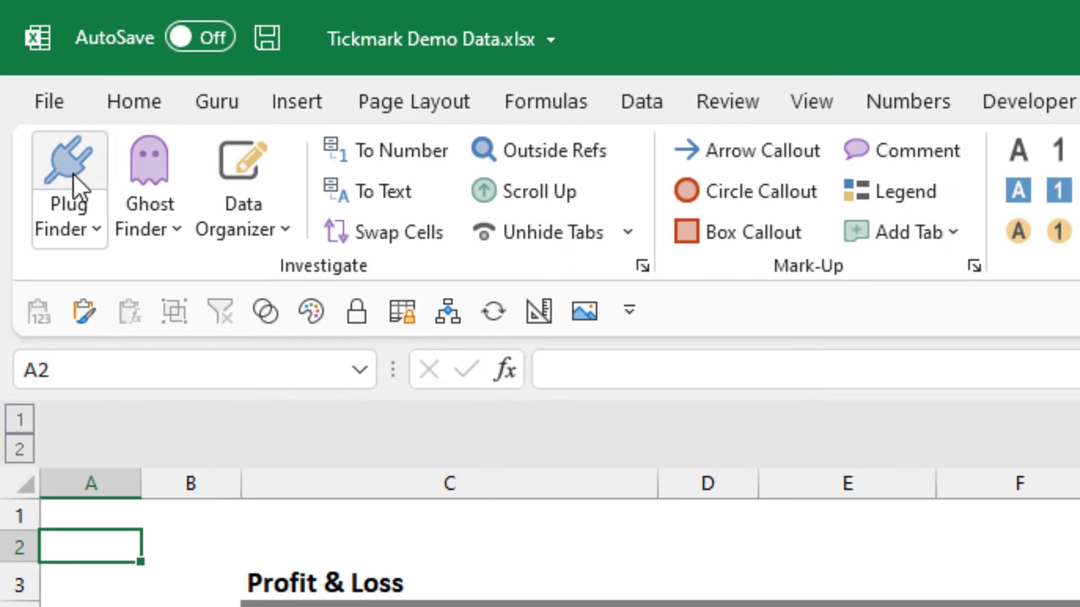
left_click(73, 154)
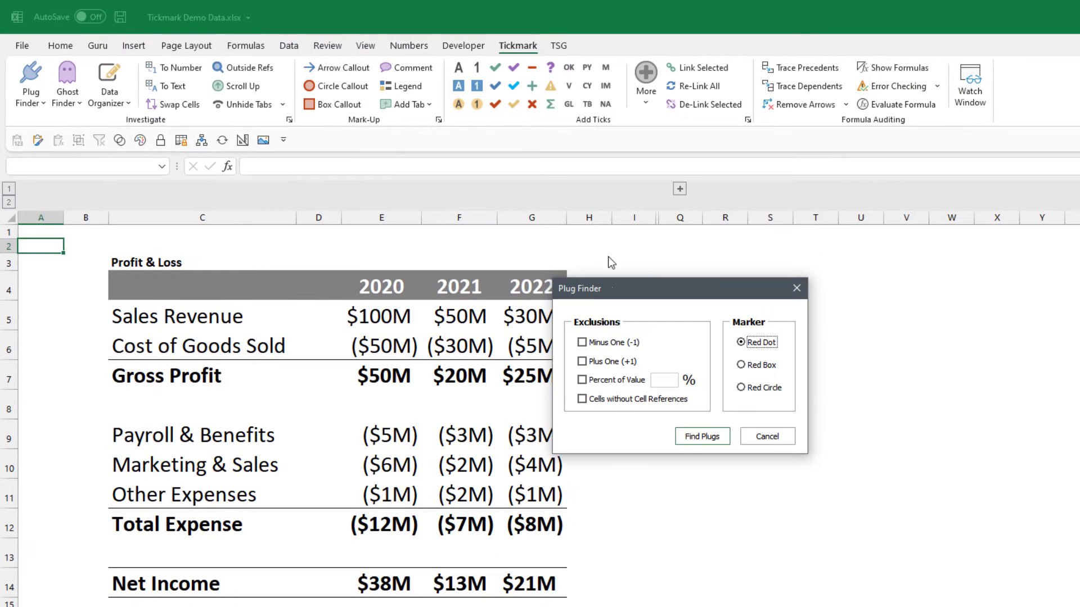
left_click_drag(631, 288, 430, 307)
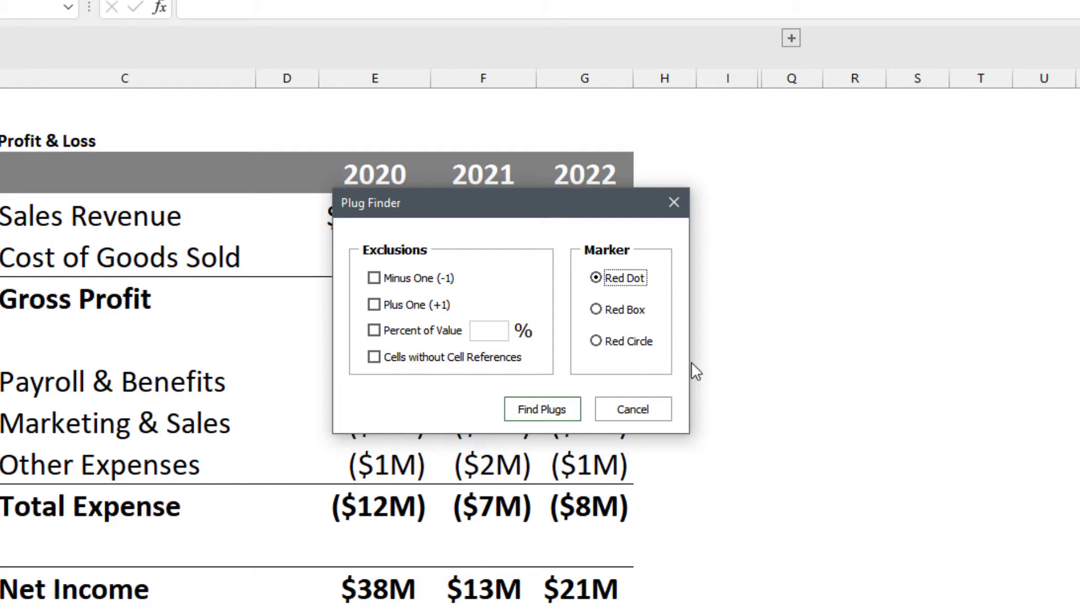
Step: Find the 2 plugs, red-dotting G6 and G14, and open the Plug Tracker listing them
left_click(560, 415)
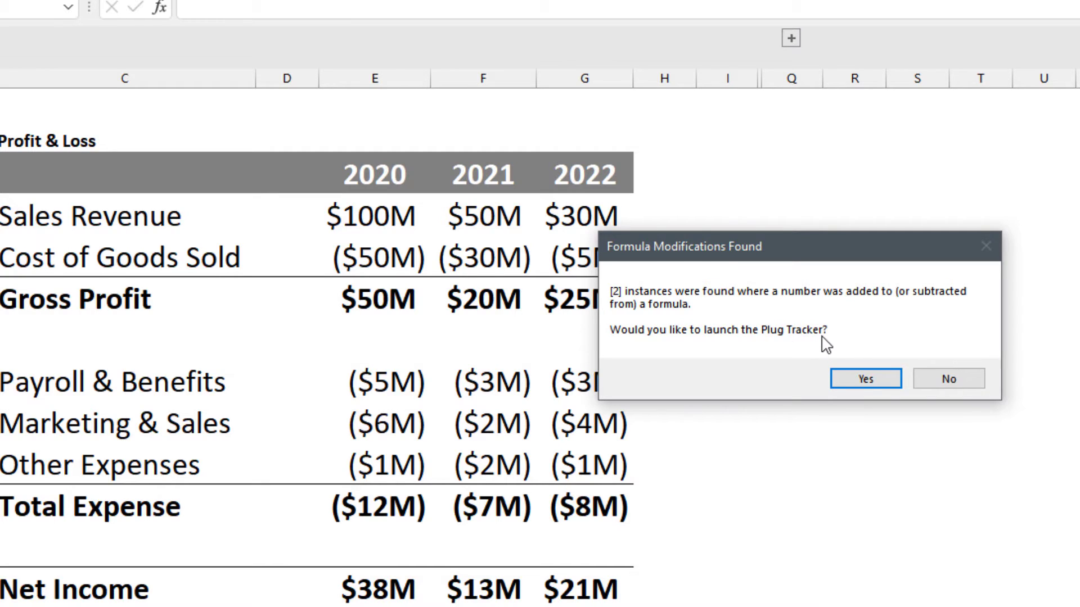
left_click_drag(730, 243, 759, 229)
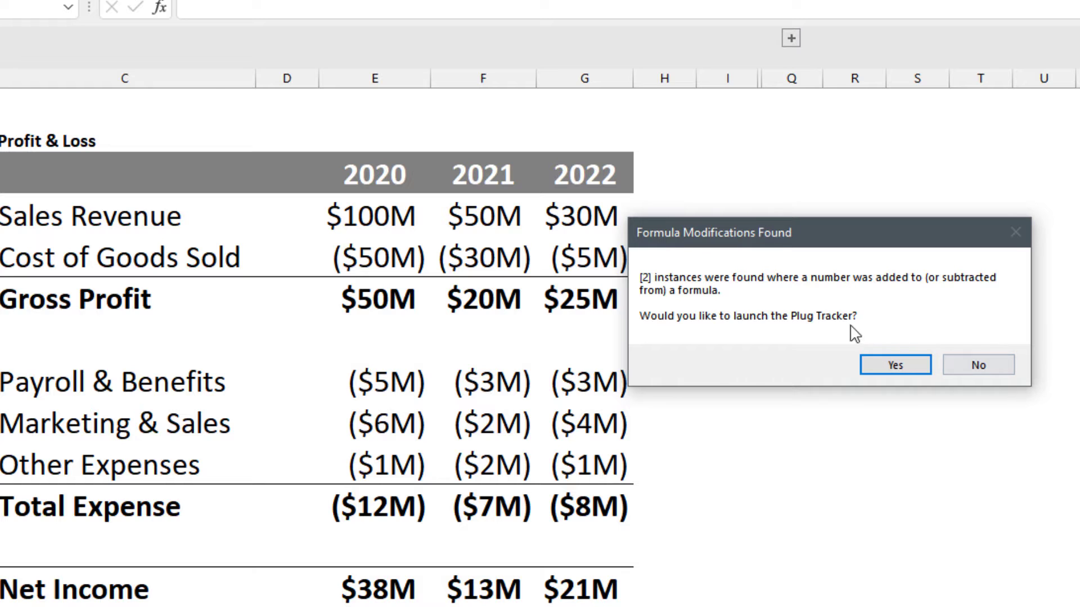
left_click(869, 366)
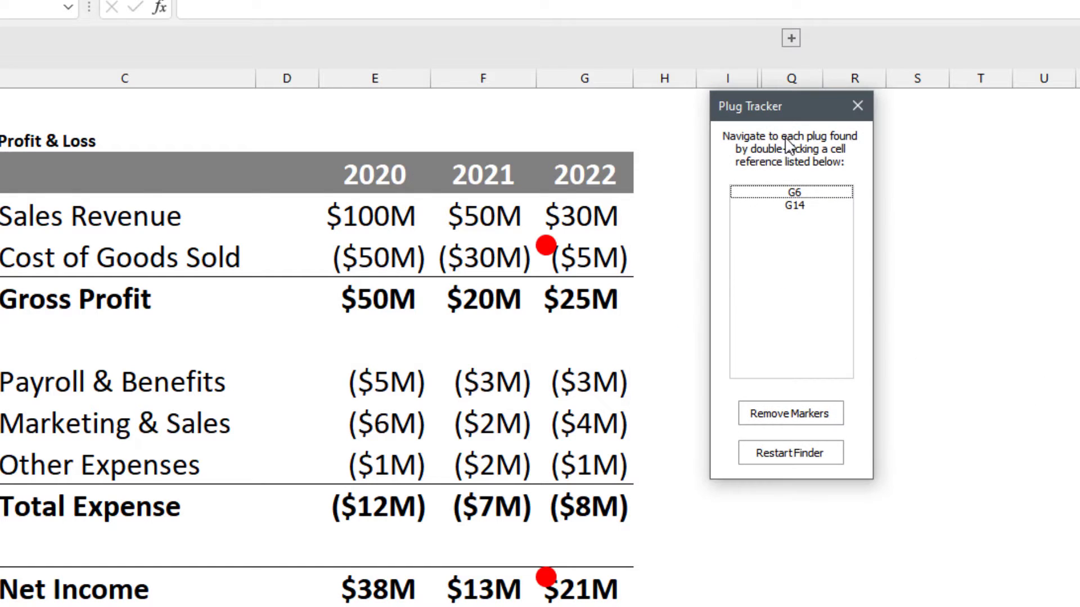
left_click_drag(788, 119, 831, 163)
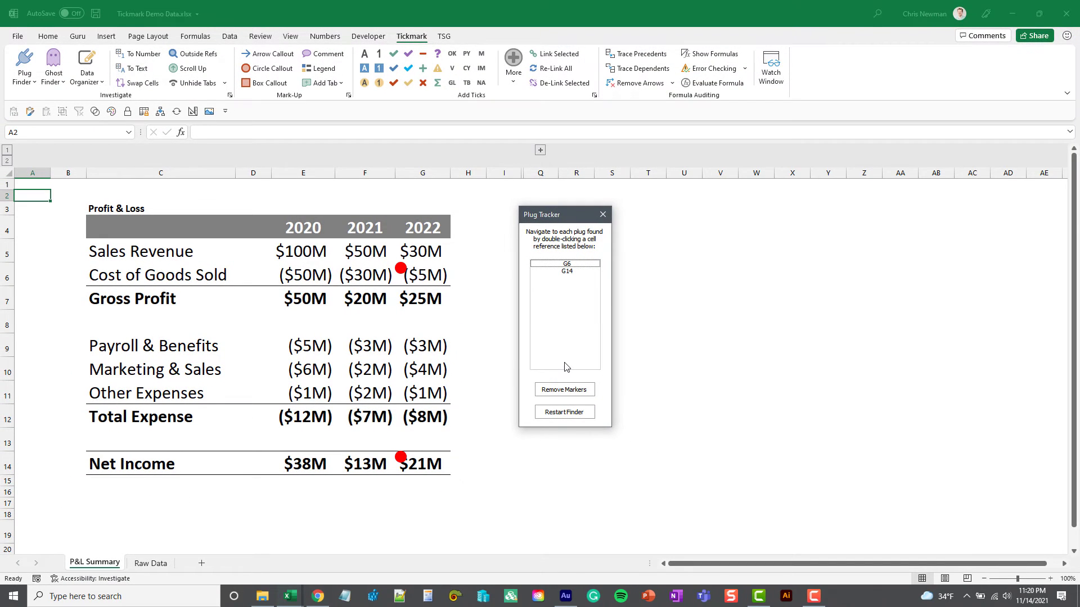
Step: Jump from the Plug Tracker to the plugged cells G14 and G6
double_click(568, 272)
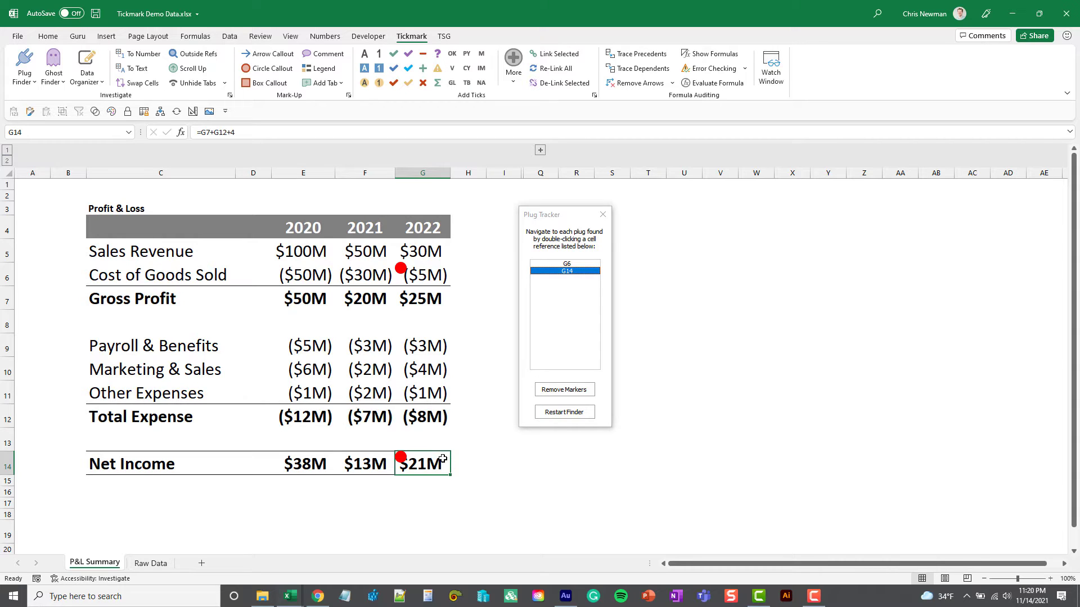
left_click(578, 264)
double_click(578, 265)
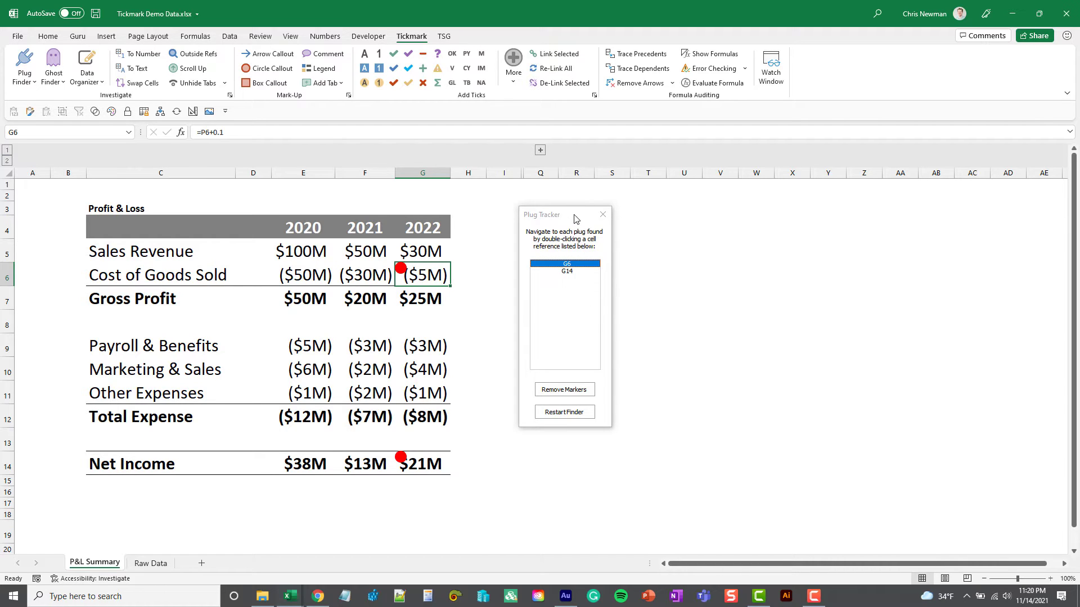
left_click_drag(575, 215, 558, 212)
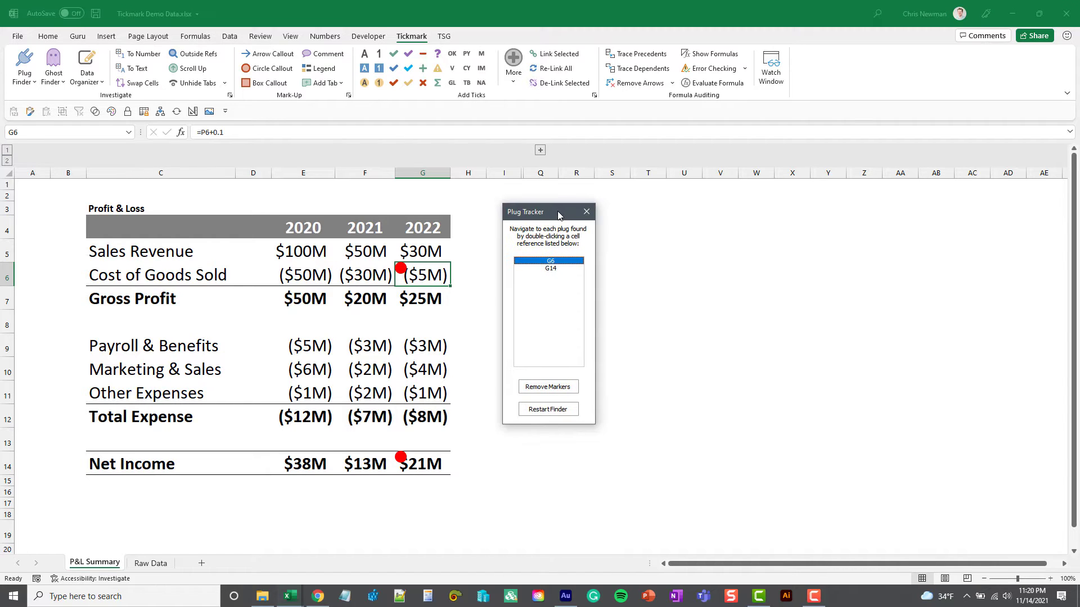
Step: Delete the +0.1 plug from G6 so it reads =P6
left_click(231, 134)
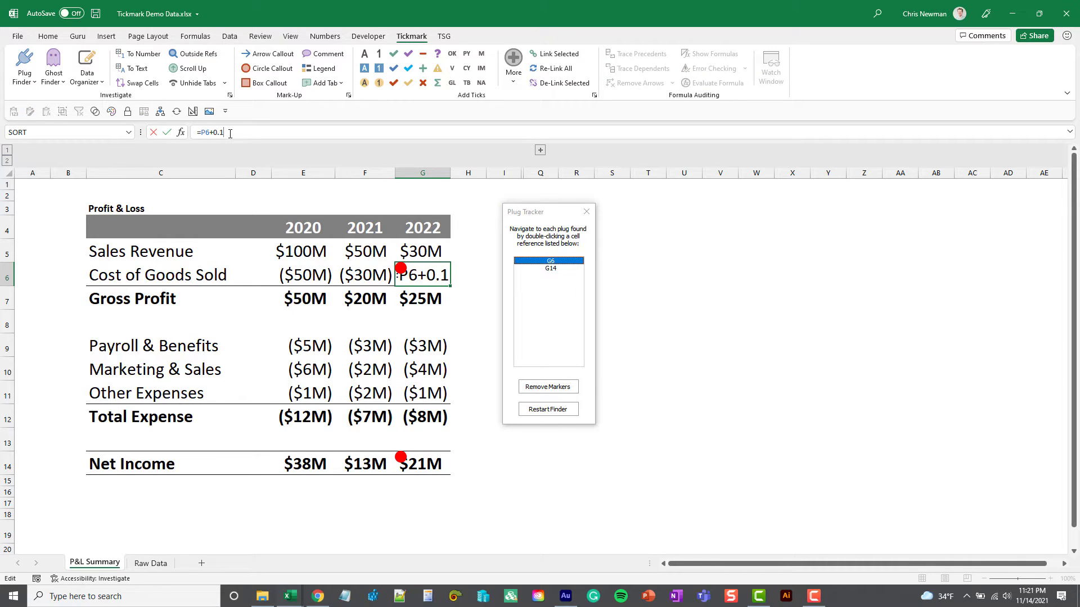
key("BackSpace")
key("BackSpace")
key("BackSpace")
key("BackSpace")
key("Return")
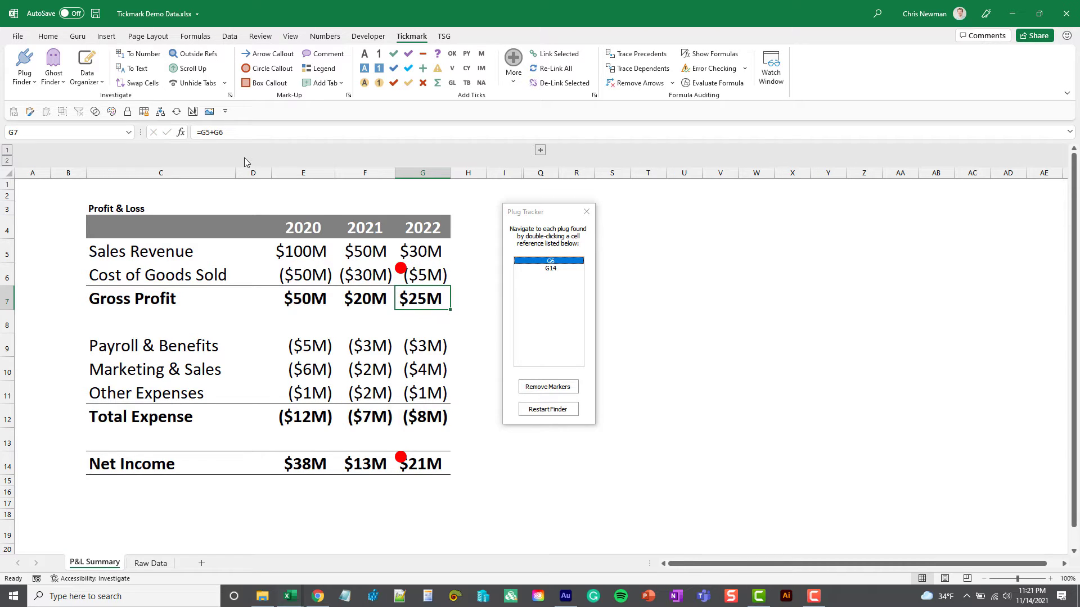
Step: Delete the +4 plug from G14 so 2022 Net Income (=G7+G12) shows $17M
left_click(433, 456)
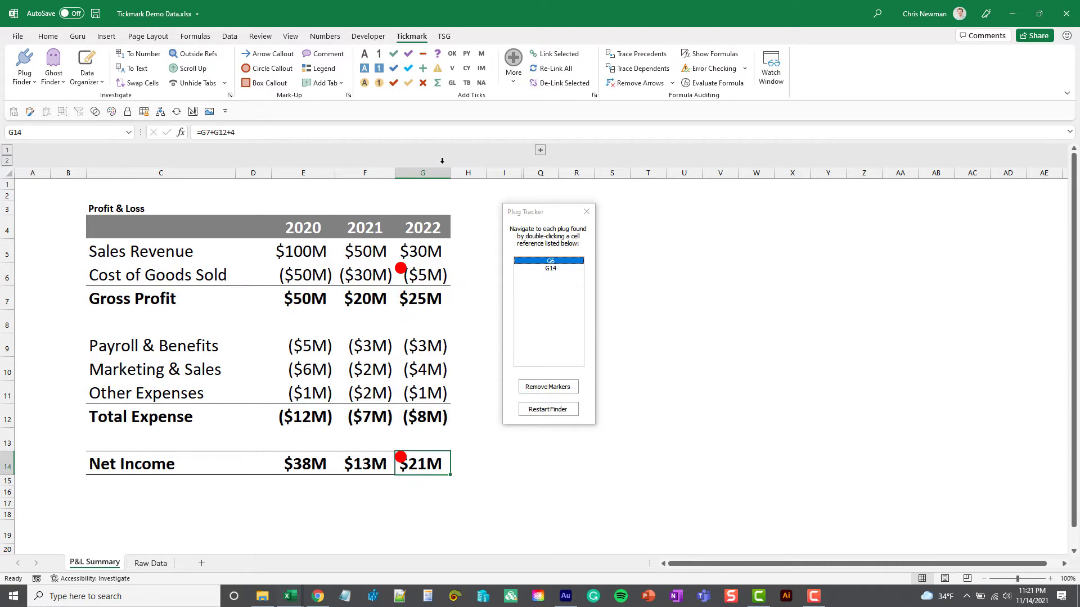
left_click(243, 130)
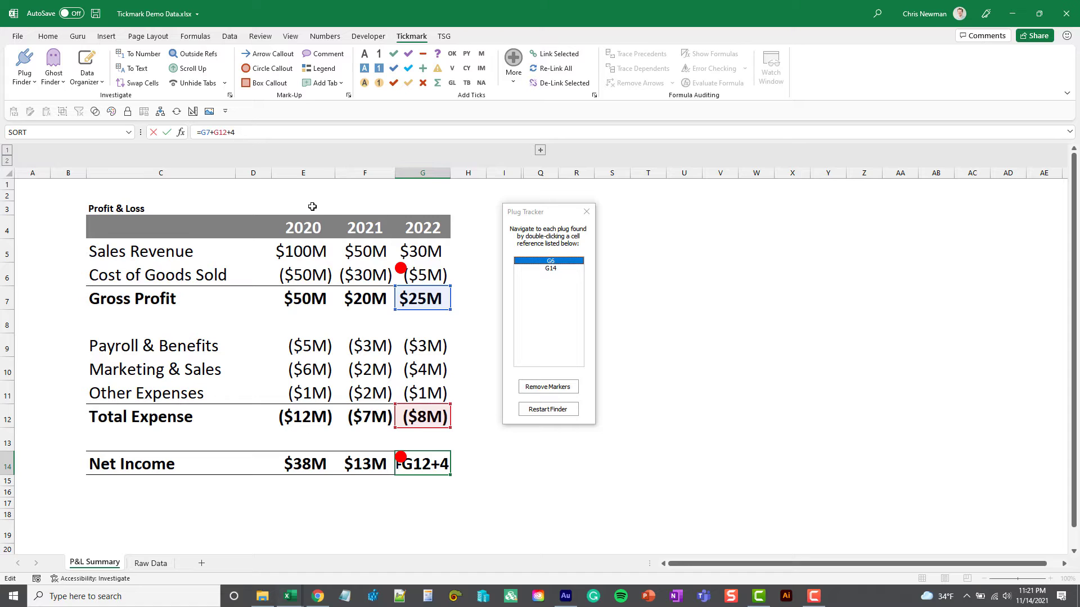
key("BackSpace")
key("BackSpace")
key("Return")
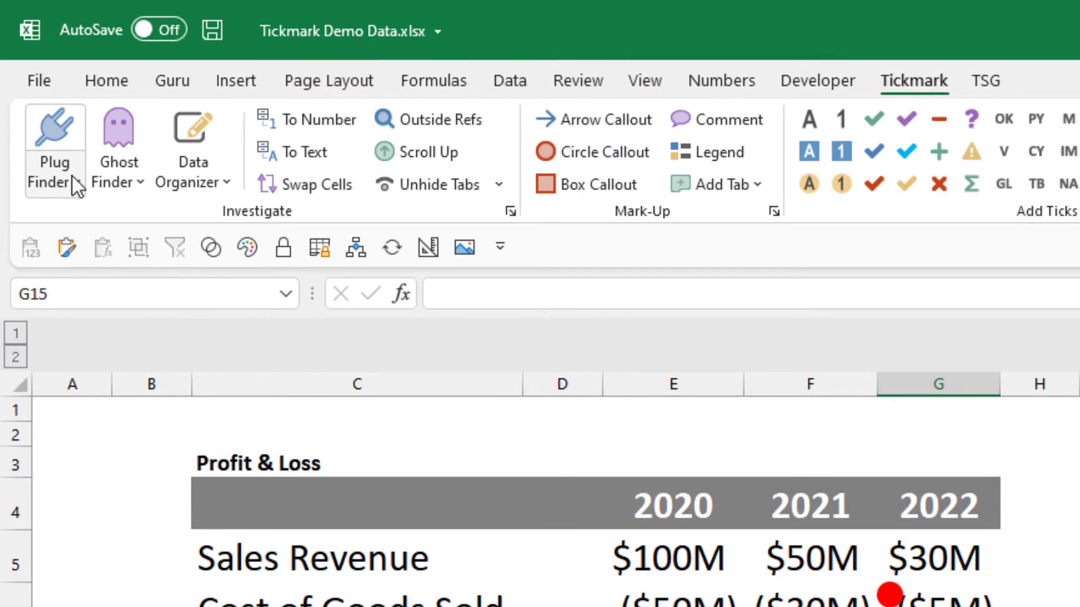
Step: Remove the red plug markers from G6 and G14
left_click(64, 158)
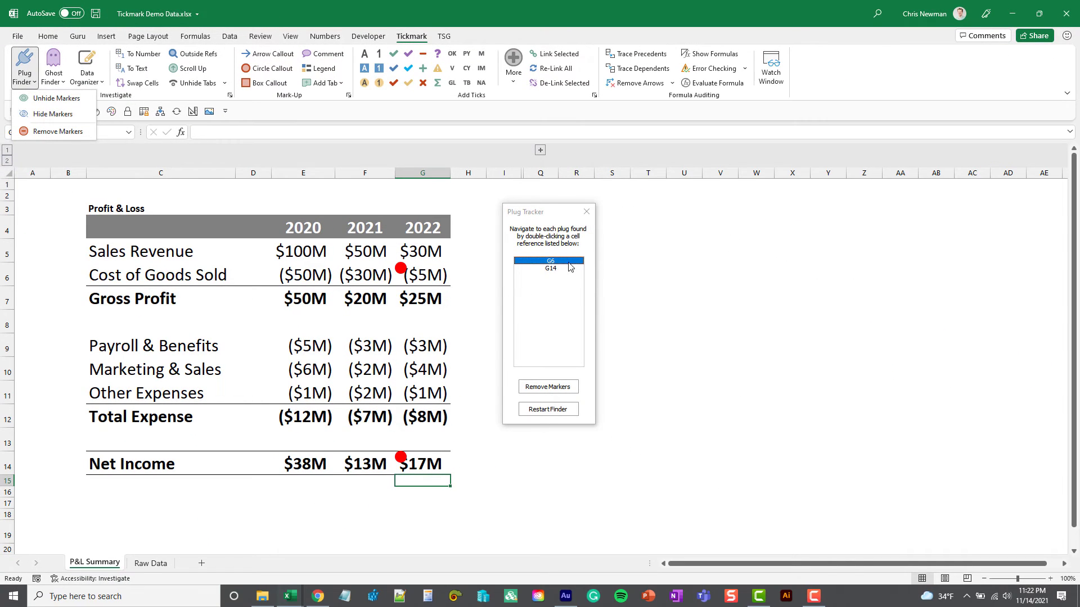
left_click(544, 390)
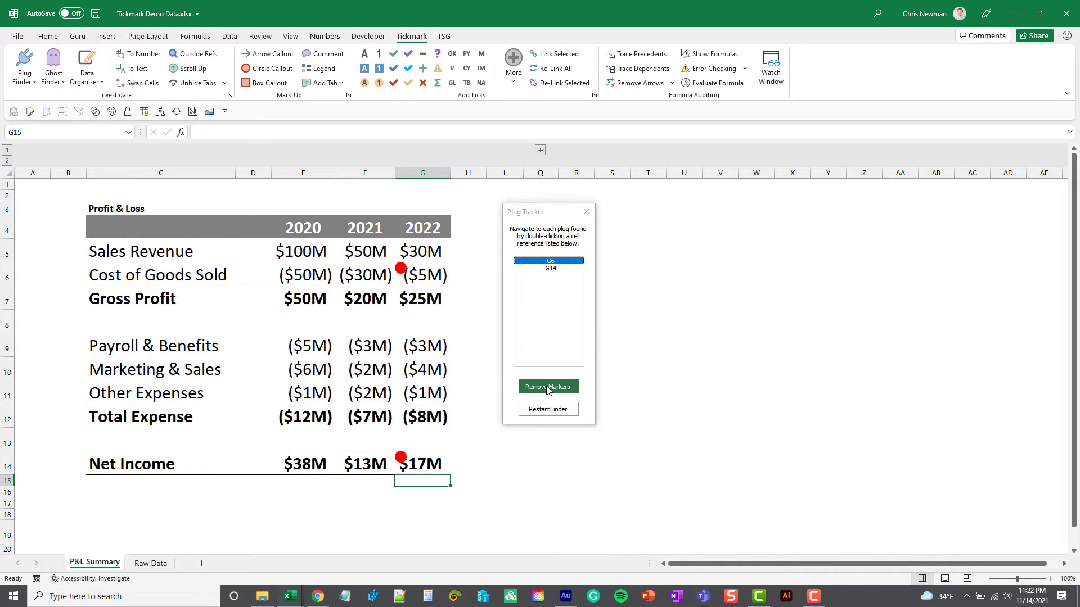
left_click(547, 389)
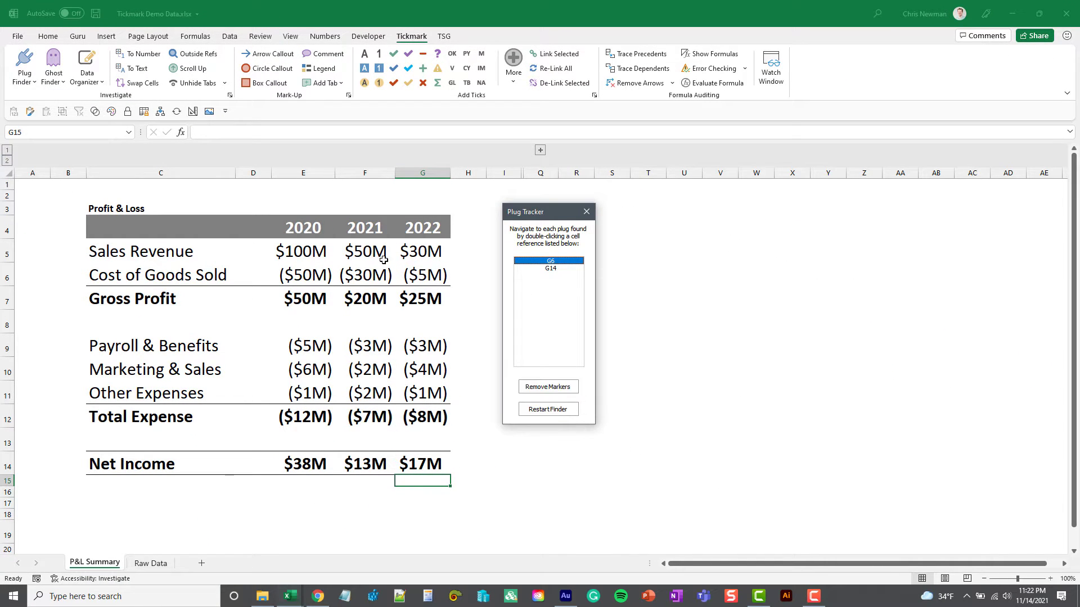
Step: Close the Plug Tracker and open Ghost Finder with white-font criteria and Purple Dot markers over the table
left_click(587, 212)
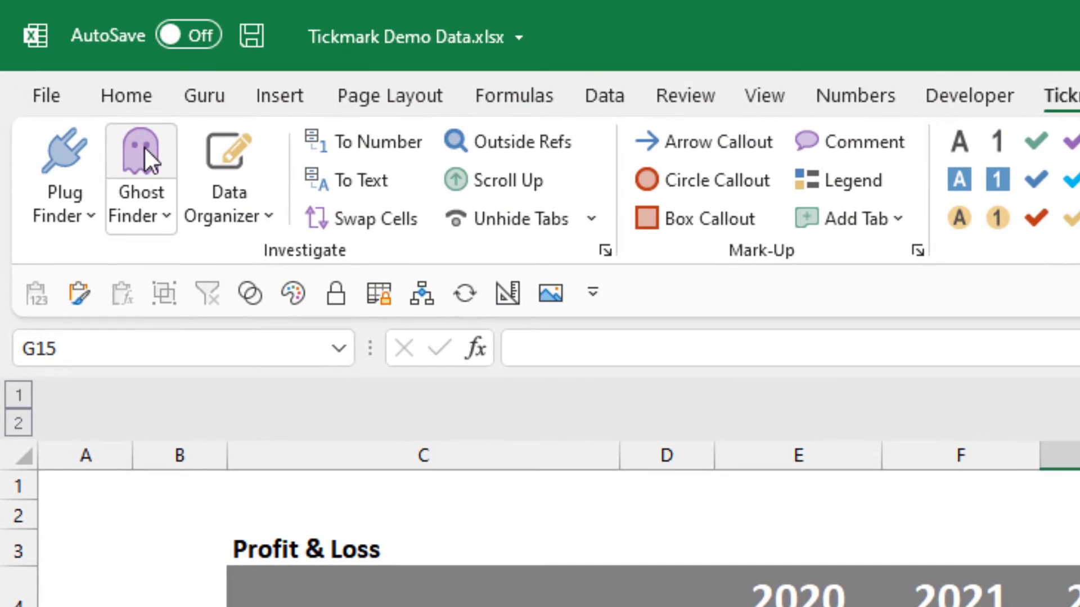
left_click(142, 149)
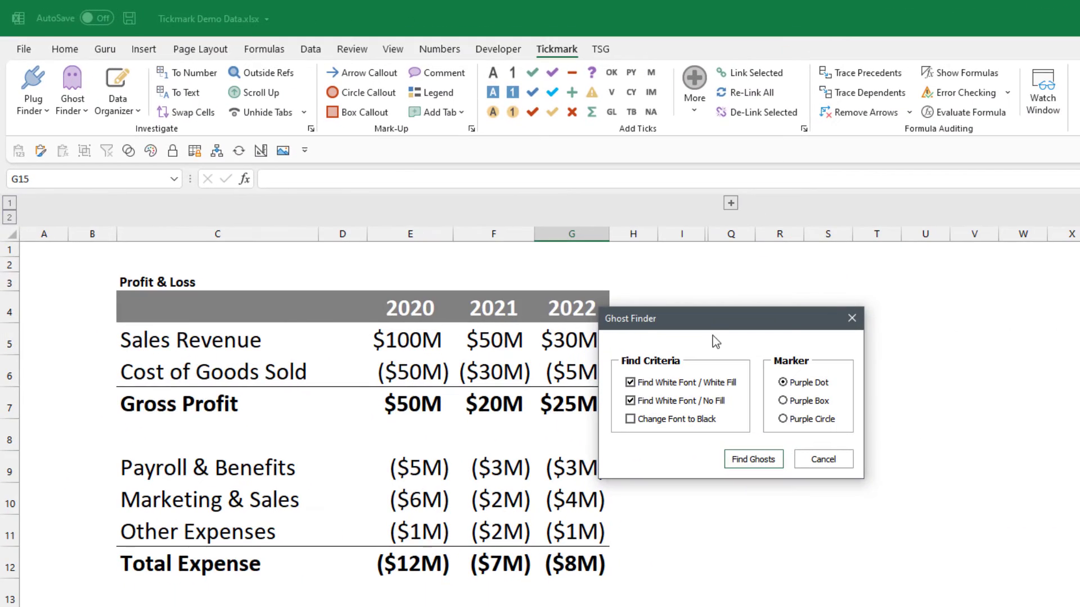
left_click_drag(710, 327, 481, 342)
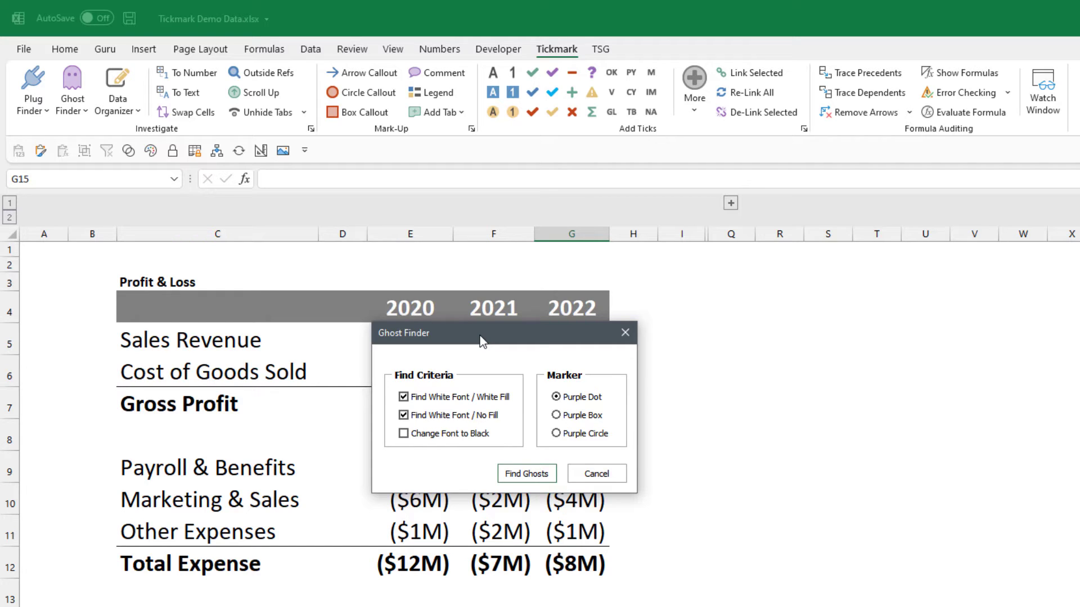
Step: Find ghost cells and review the hidden white-font values E19 and F19 in the Ghost Tracker
left_click(523, 476)
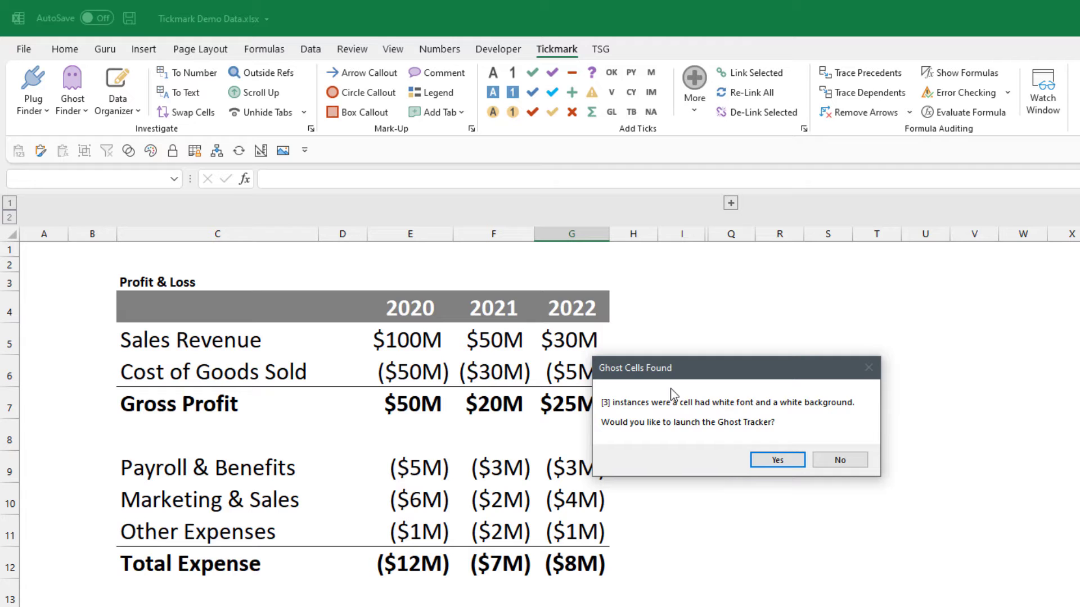
left_click(780, 461)
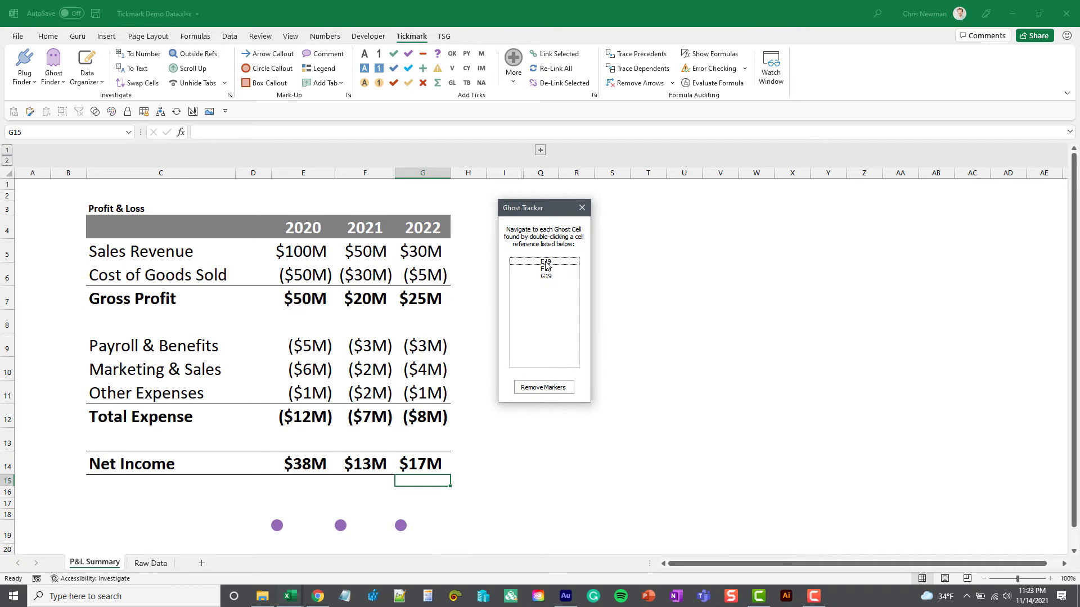
double_click(545, 262)
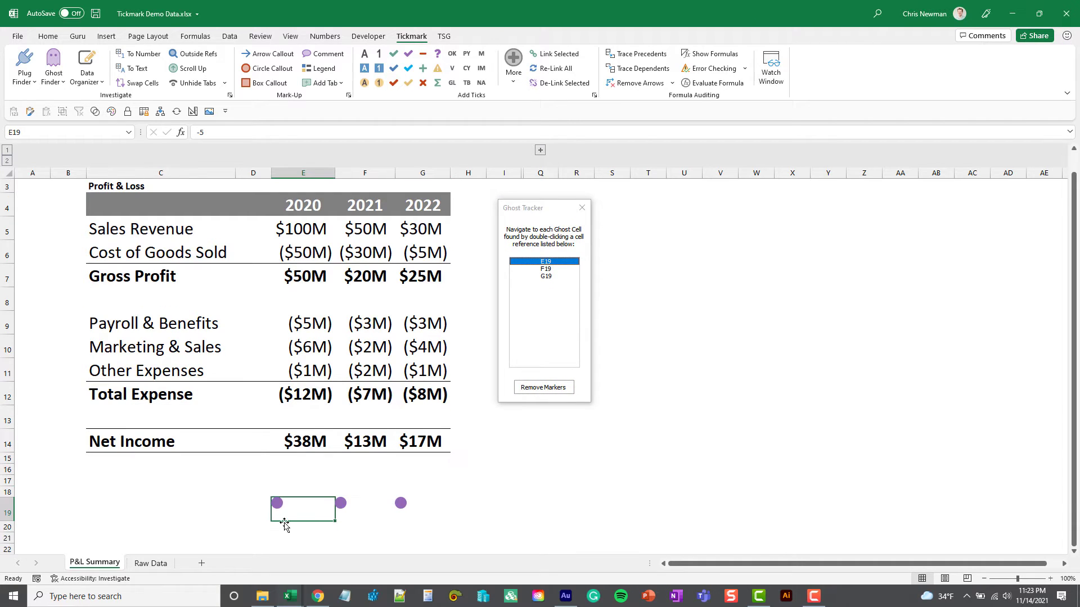
double_click(546, 269)
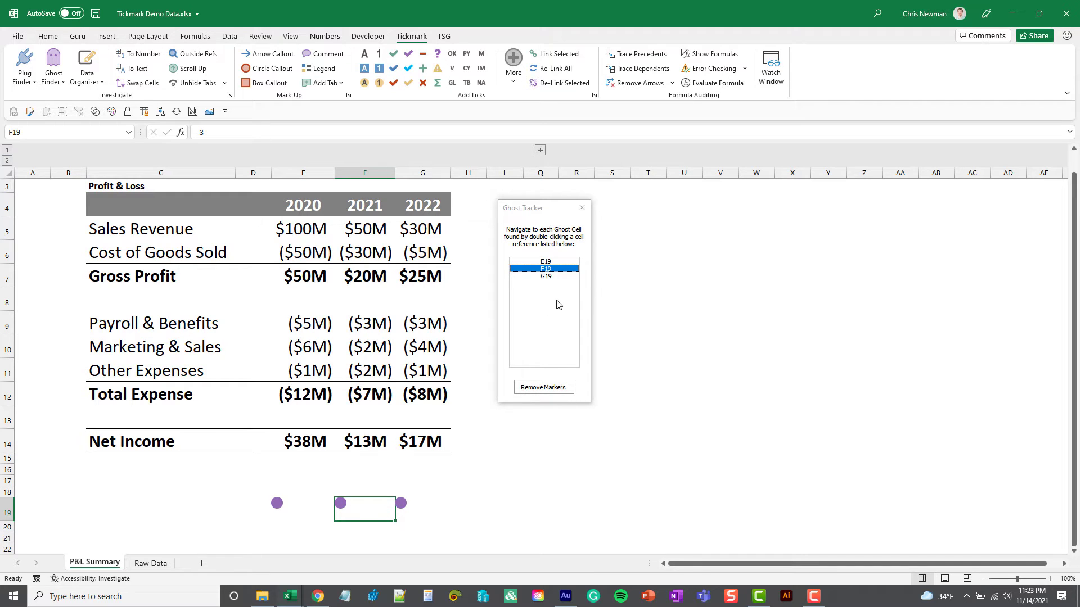
Step: Trace E19's dependents to E9:F9, then clear the ghost markers and close the tracker
left_click(304, 515)
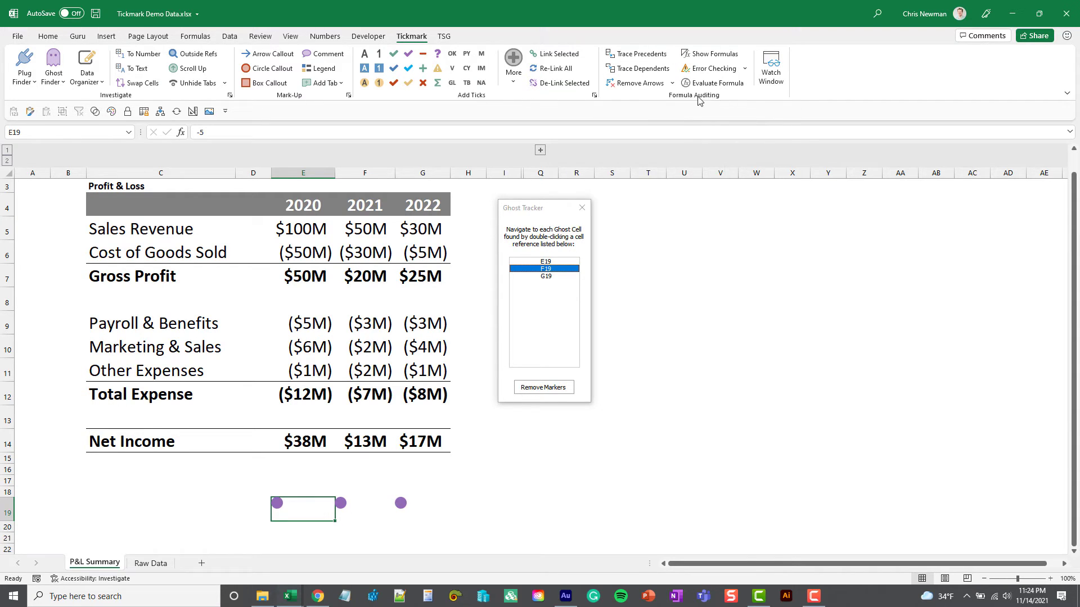
left_click(640, 69)
left_click_drag(309, 323, 433, 322)
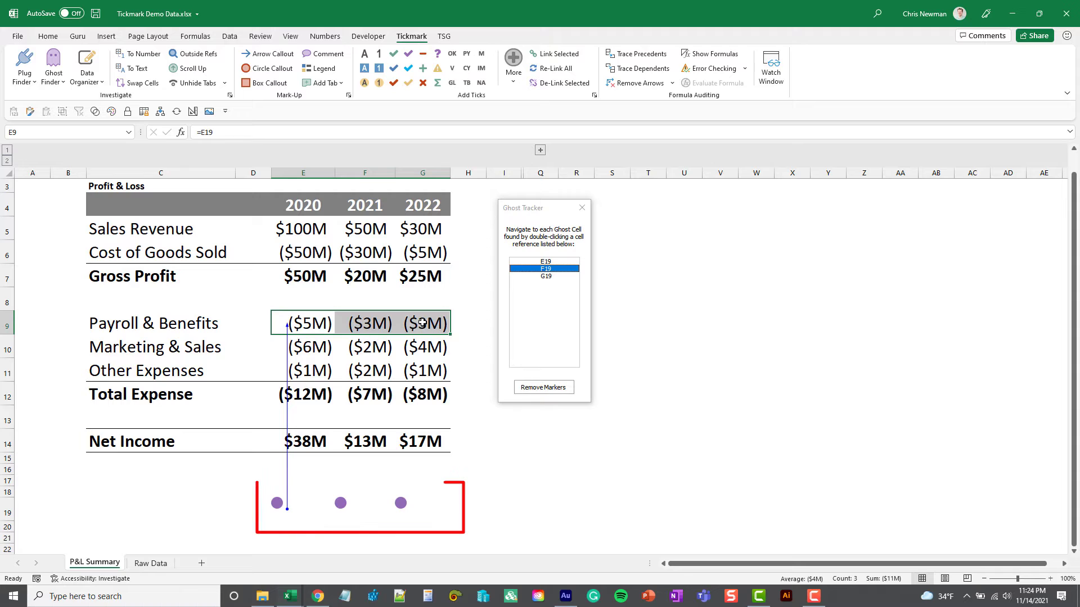
left_click(552, 388)
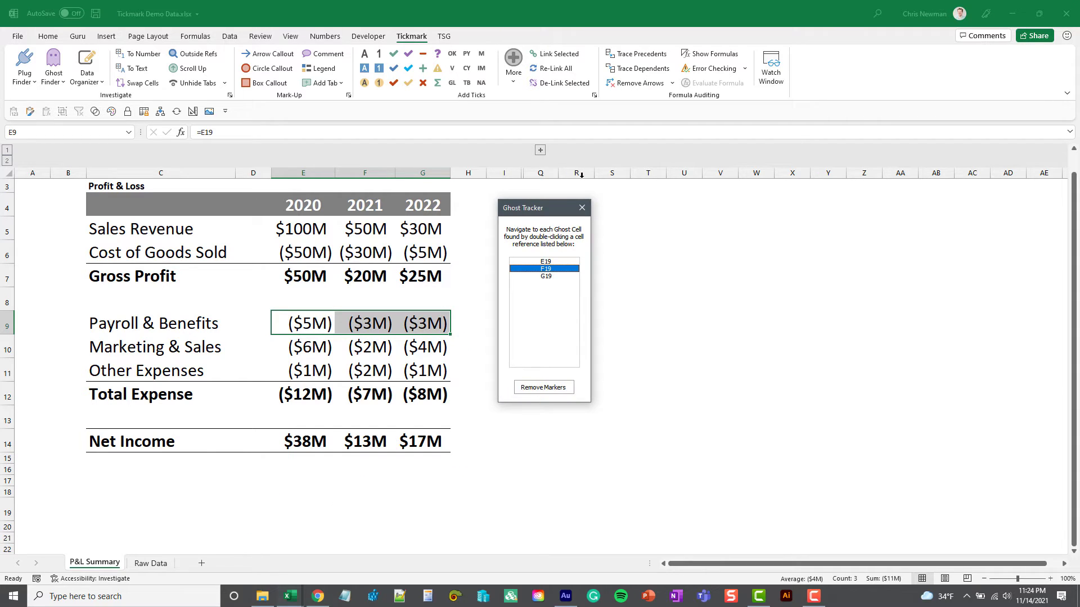
left_click(581, 208)
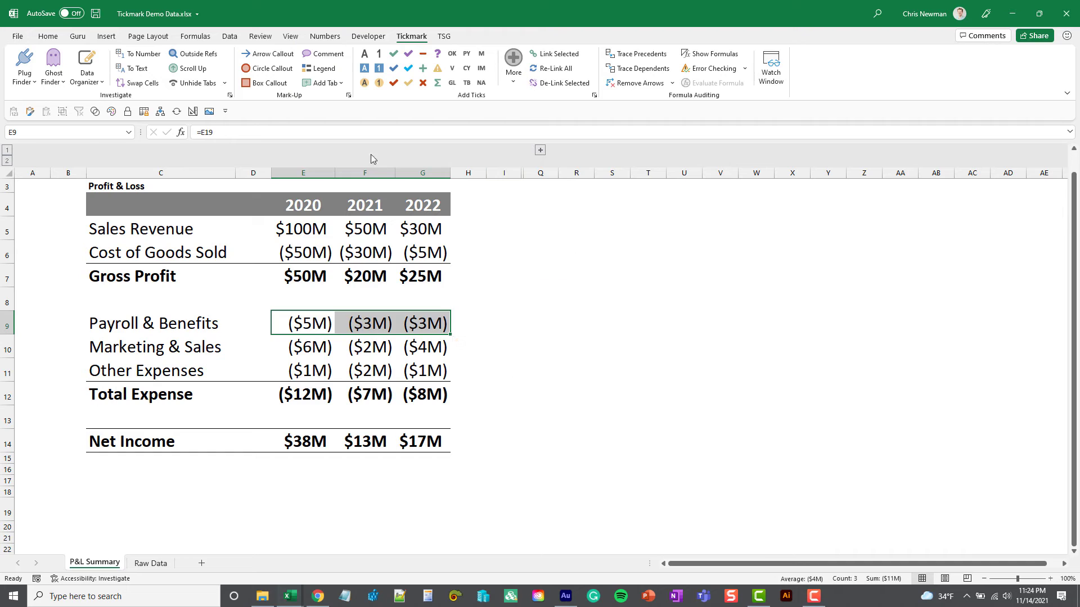
Step: Rerun Ghost Finder with Change Font to Black, revealing ($5M), ($3M), ($3M) in E19:G19
left_click(55, 60)
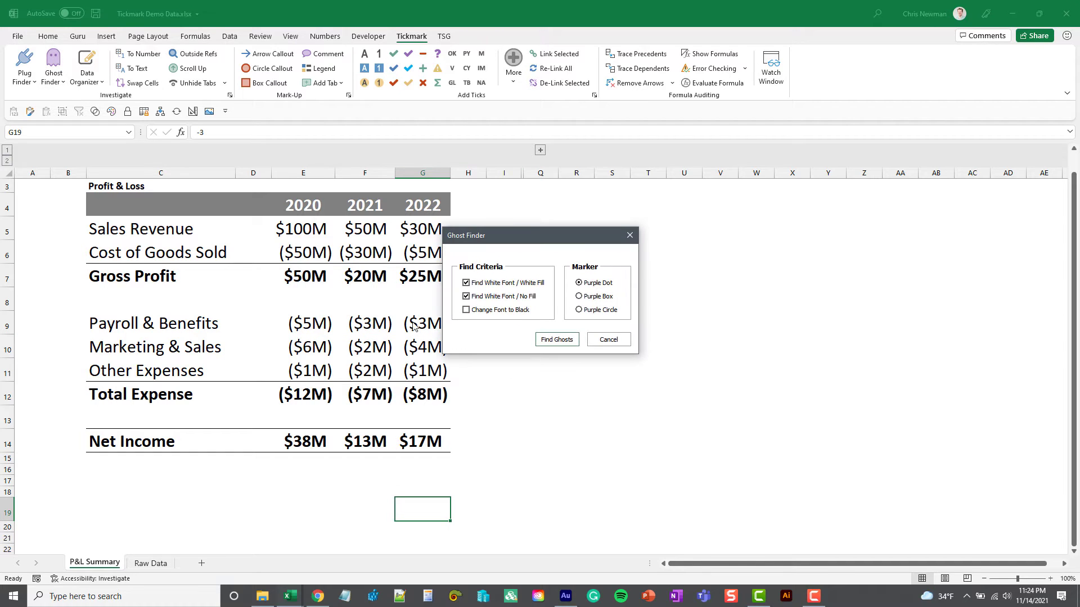
left_click(466, 310)
left_click(556, 339)
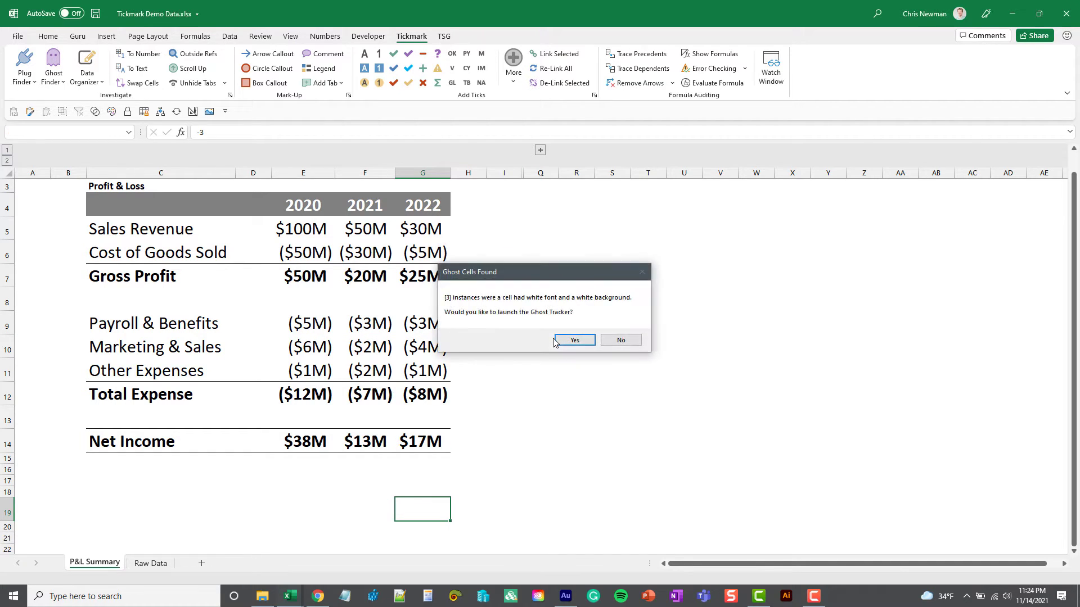
left_click(619, 340)
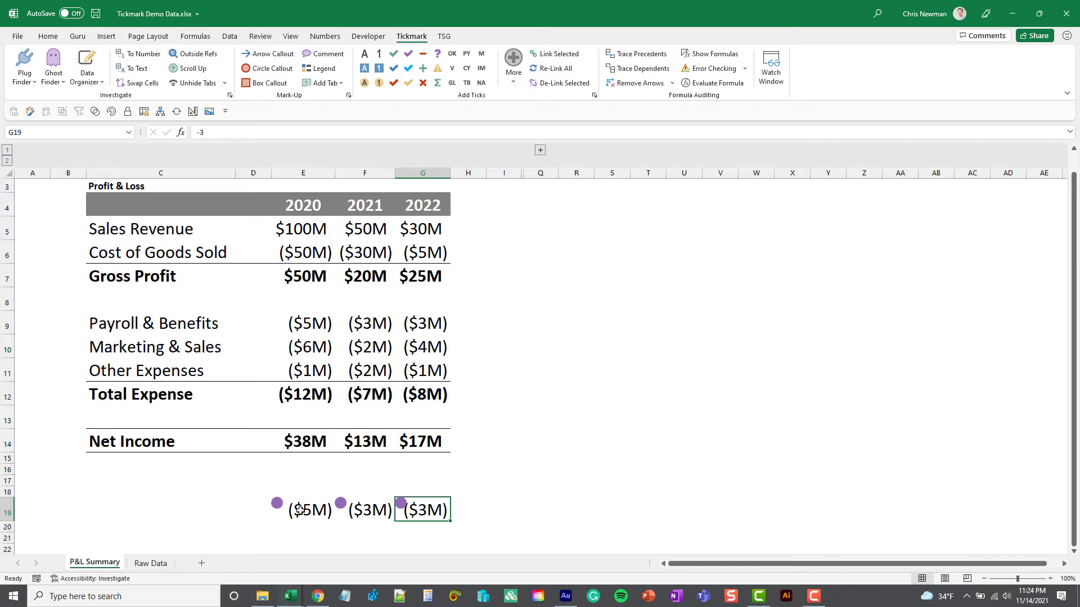
left_click_drag(299, 509, 424, 509)
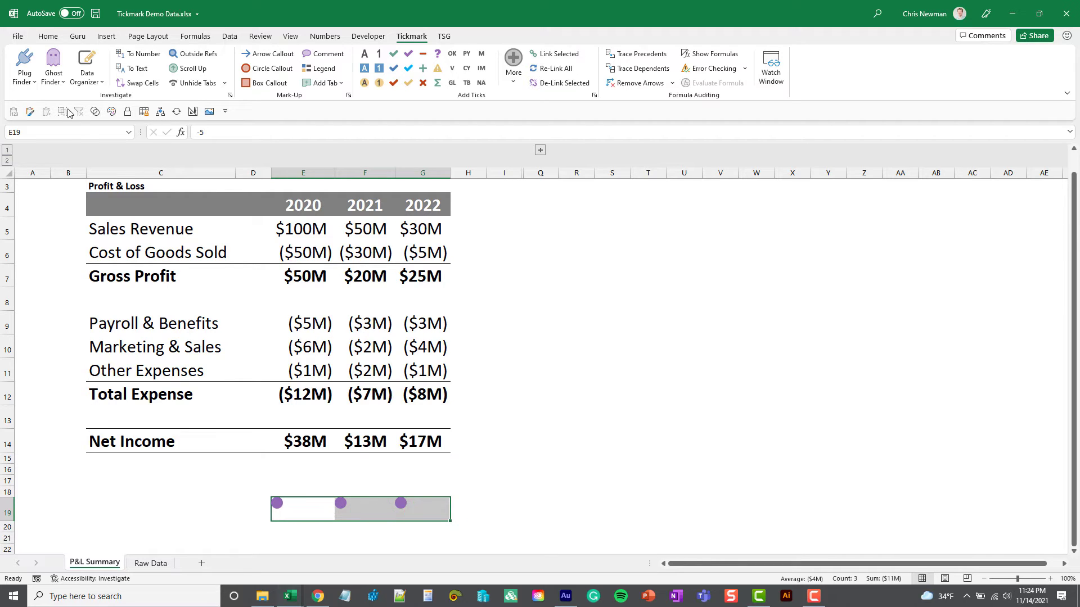
left_click(54, 68)
Step: Remove the purple ghost markers and switch to the Raw Data sheet
left_click(62, 130)
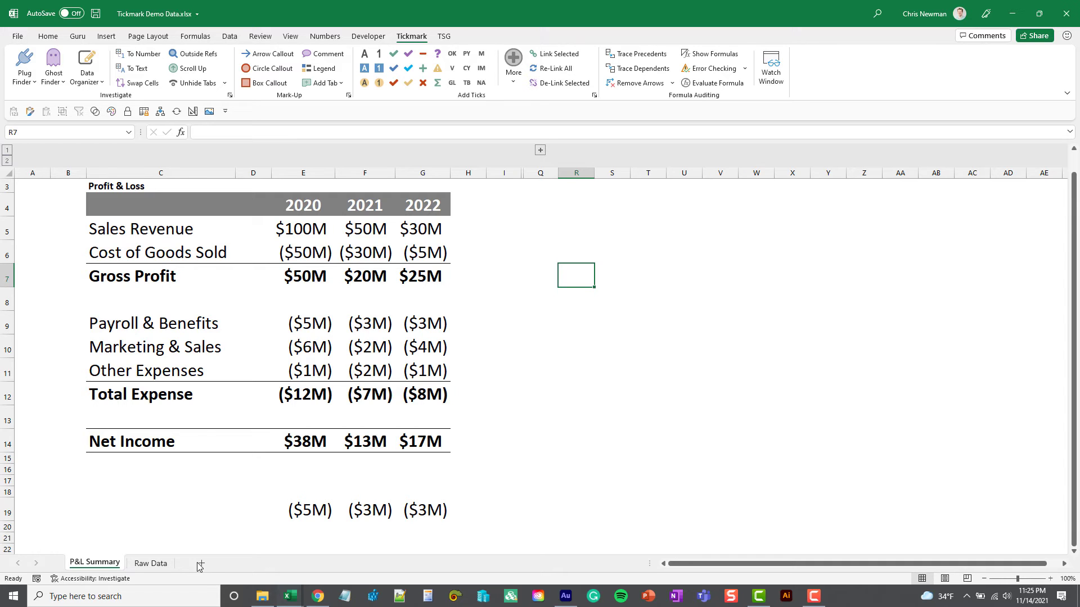
left_click(152, 563)
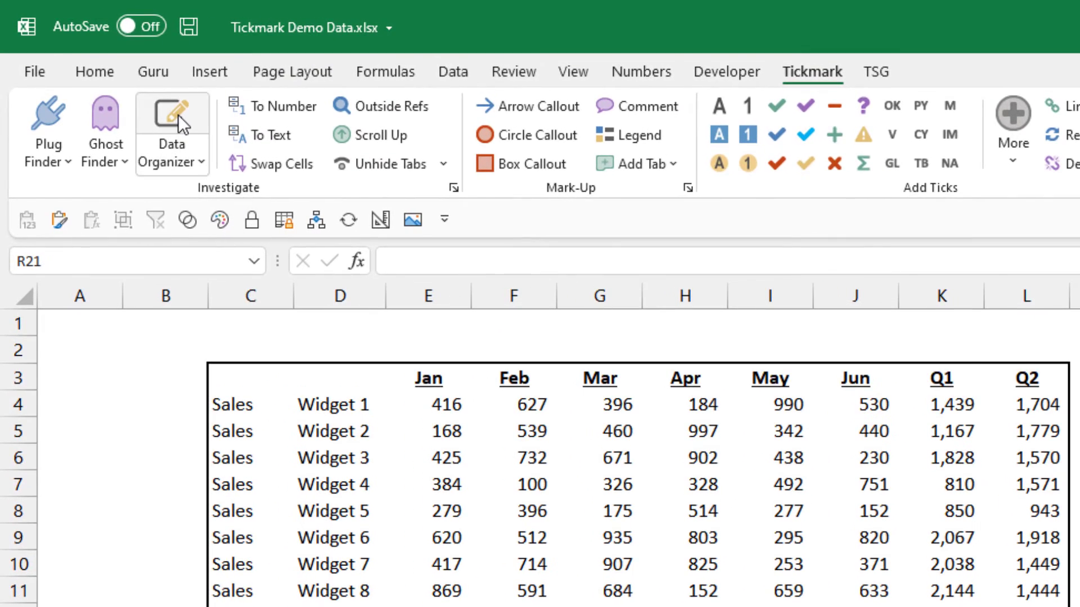
Step: Colour-code a Raw Data copy with Data Organizer, accepting the warning that flags 31,542 as a plug
left_click(179, 114)
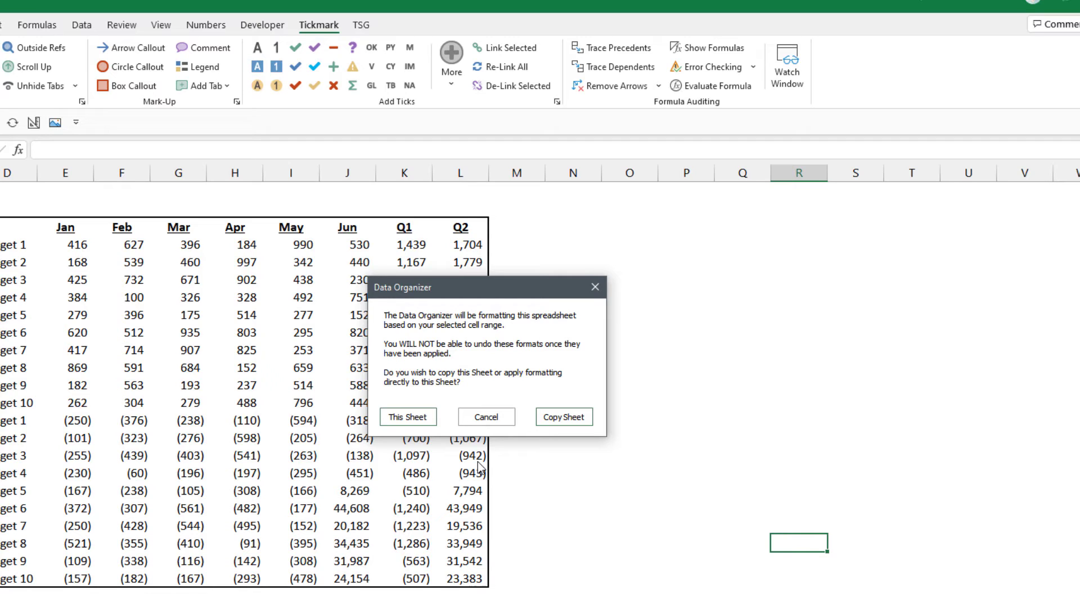
left_click(568, 418)
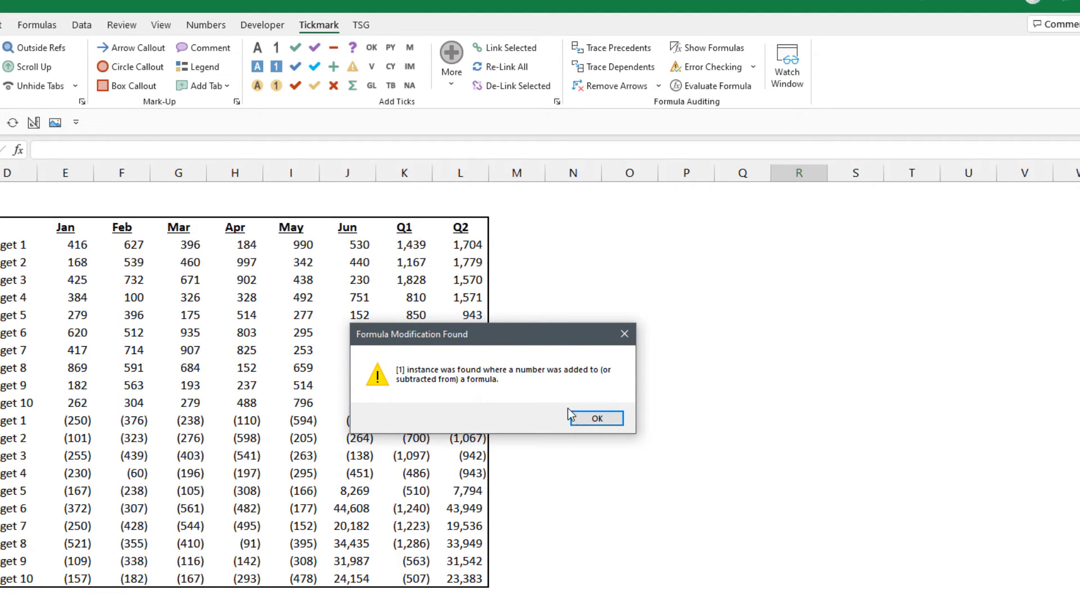
left_click(597, 419)
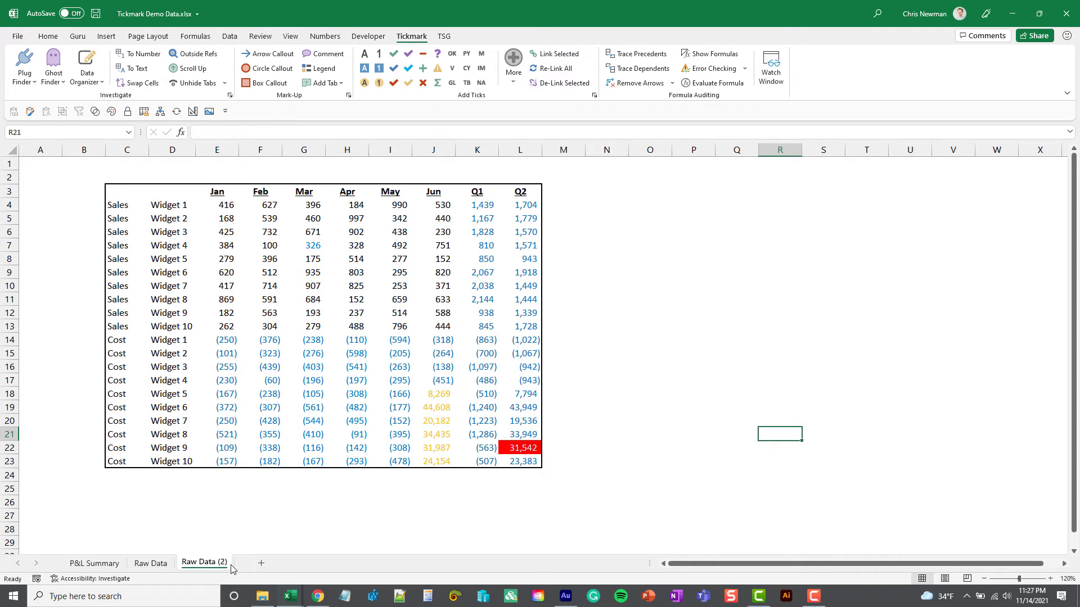
left_click(645, 340)
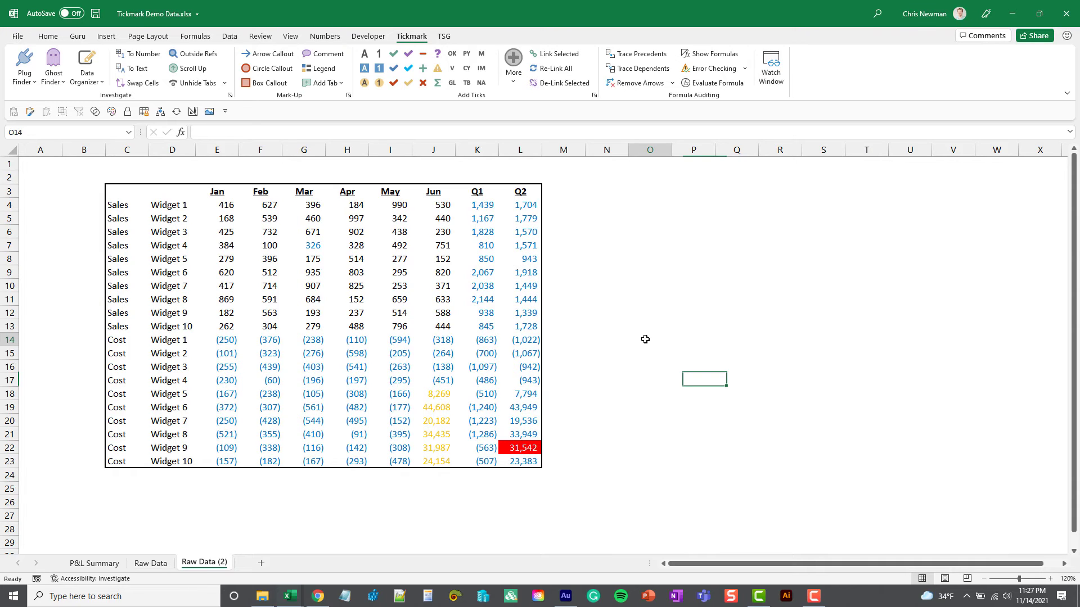
Step: Insert a vertical colour legend and place it beside rows 5–8 of the table
left_click(87, 75)
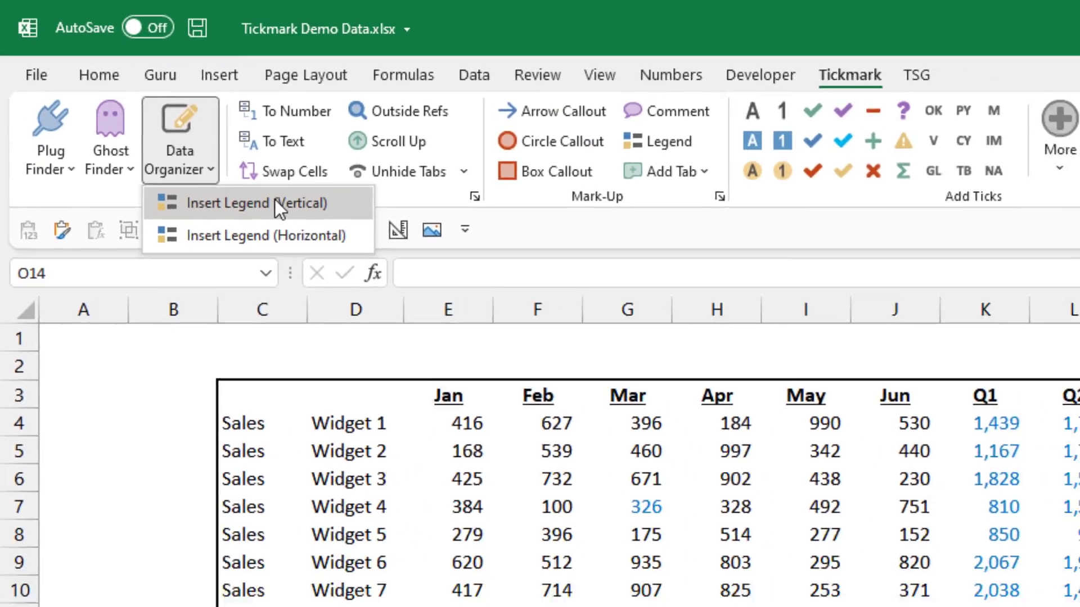
left_click(314, 233)
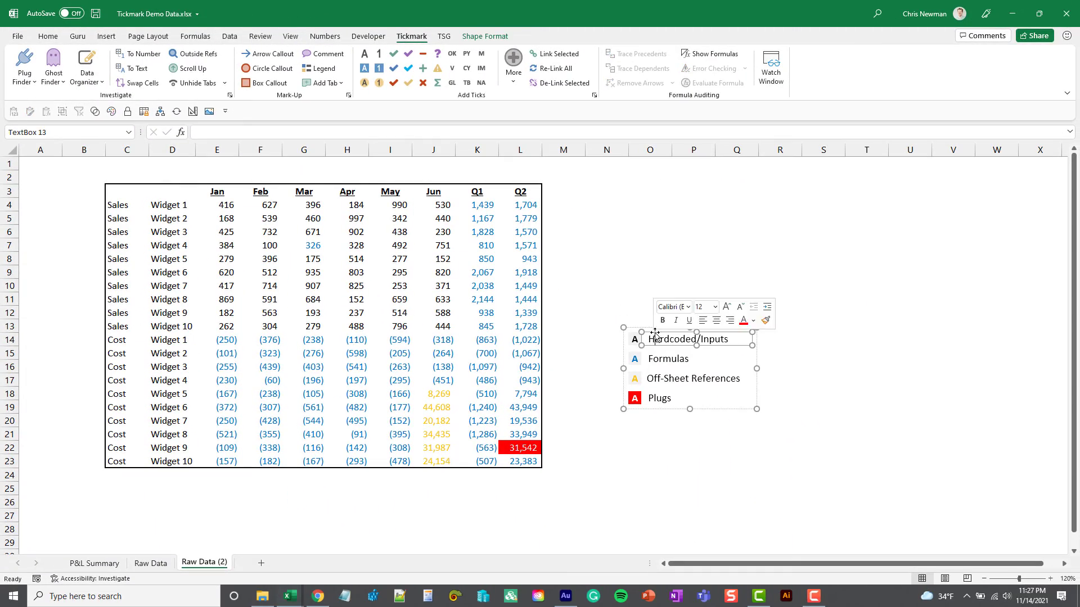
left_click_drag(647, 325, 609, 219)
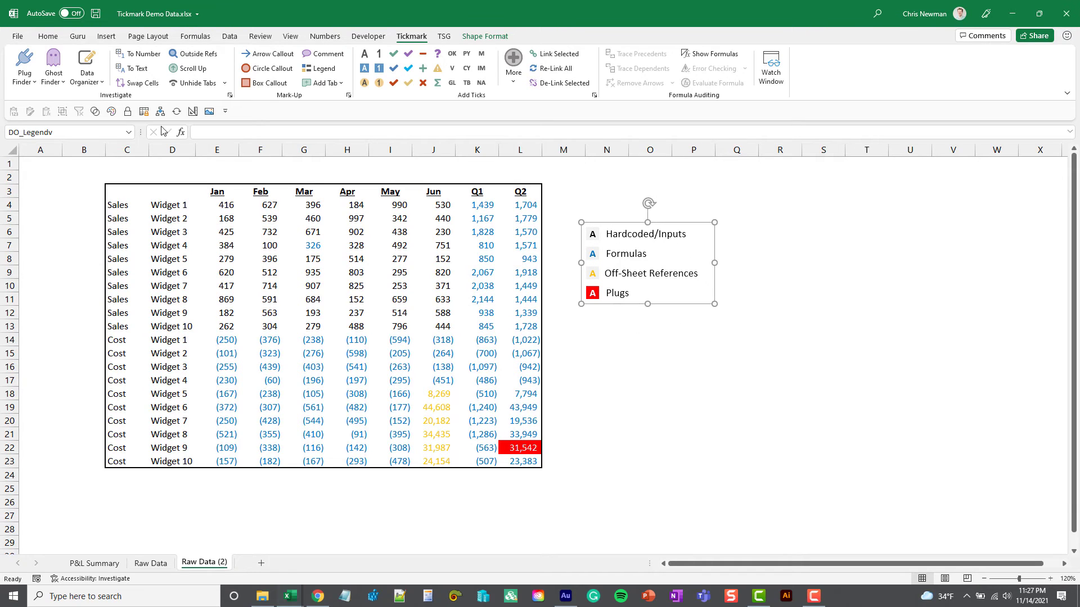
Step: Insert a horizontal colour legend and place it below the table
left_click(96, 79)
left_click(118, 114)
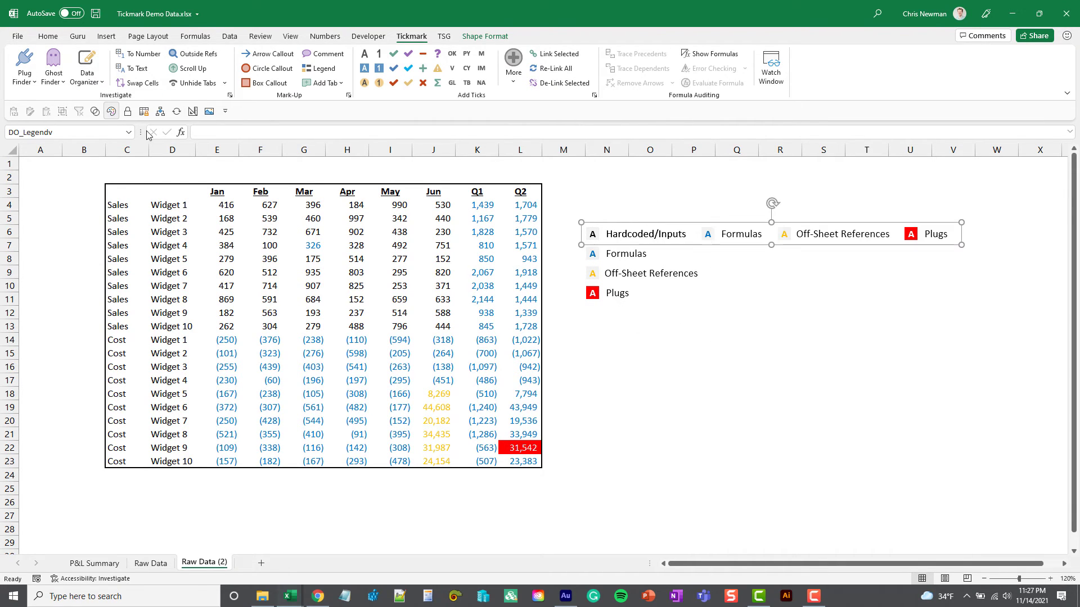
left_click_drag(619, 242, 212, 489)
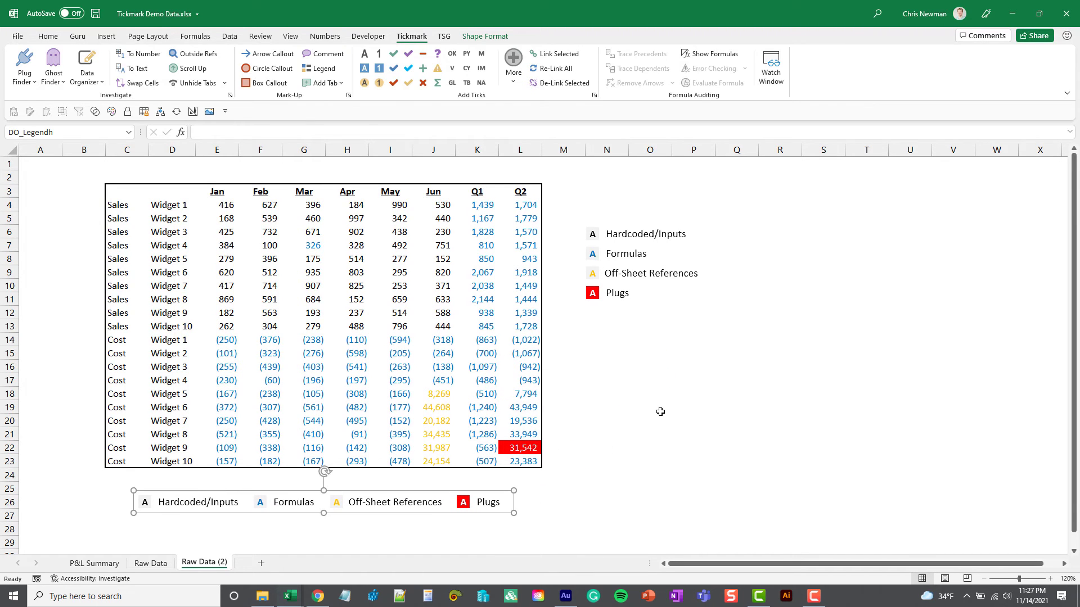
left_click(658, 411)
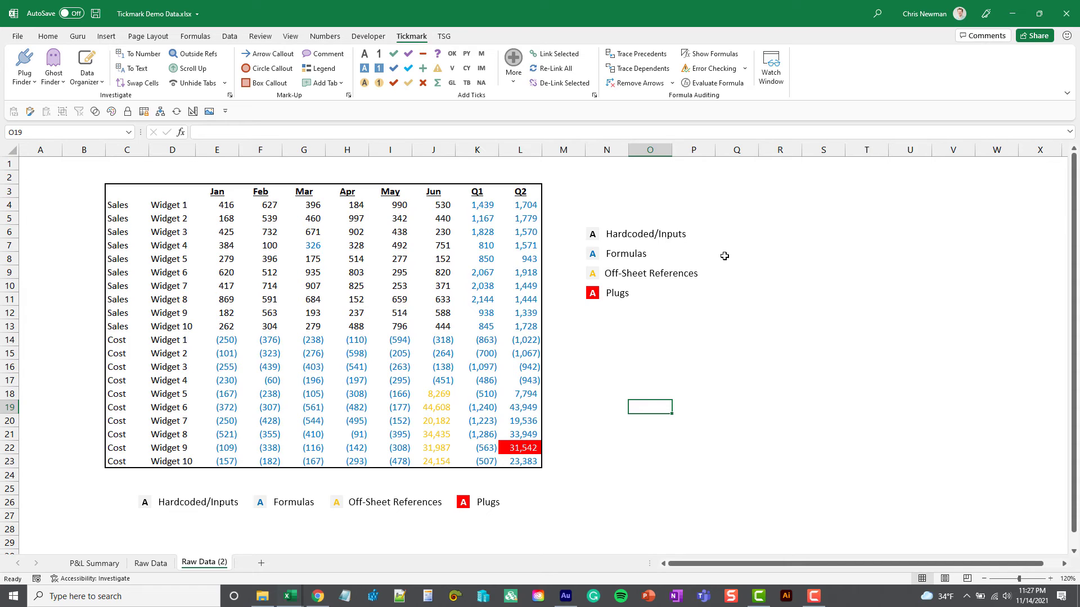
left_click(477, 408)
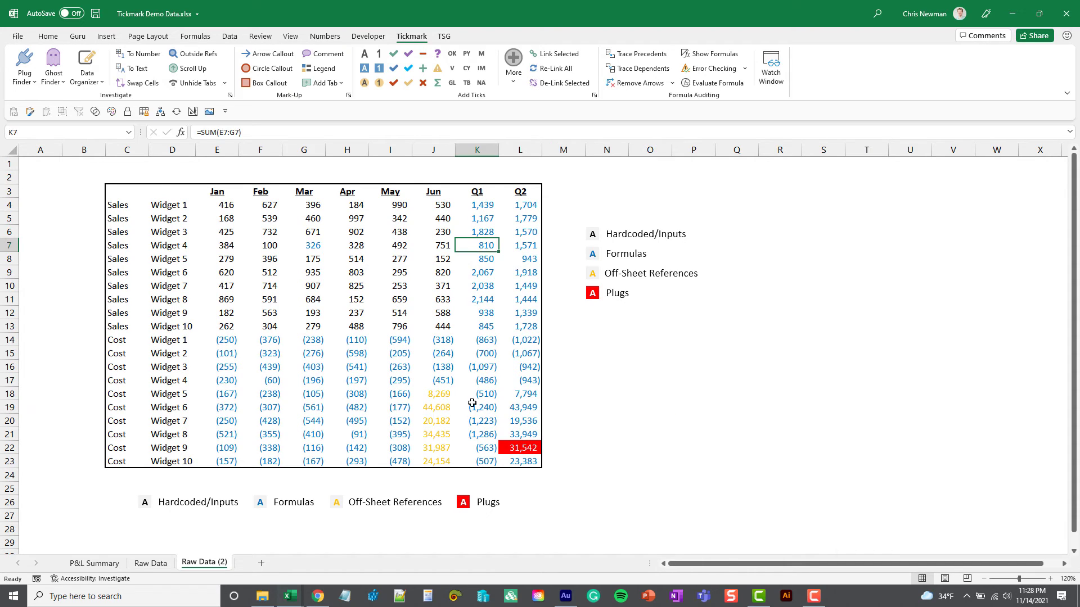
left_click(442, 408)
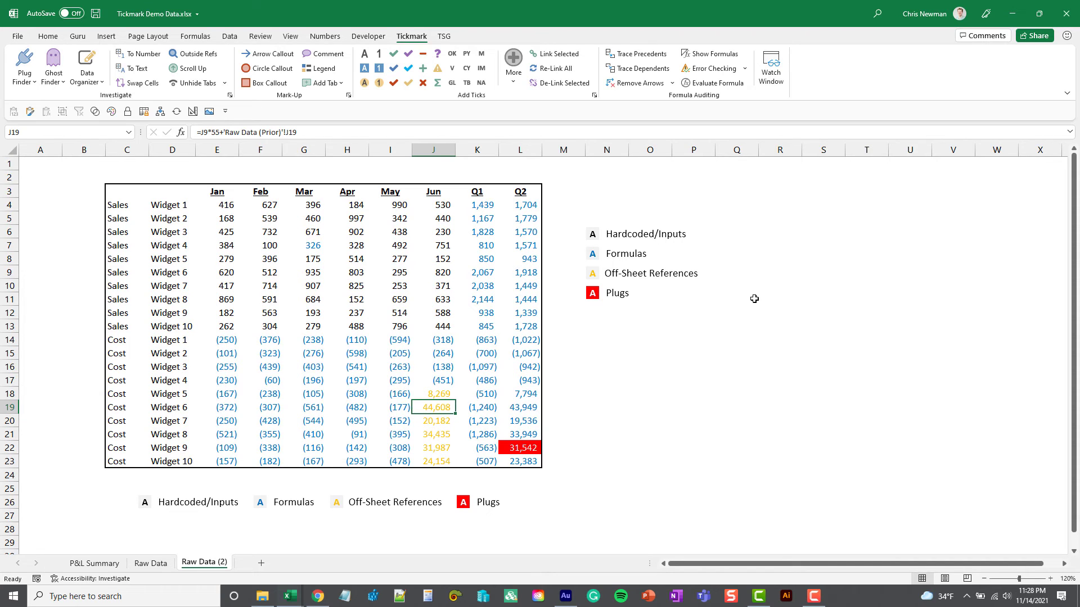
left_click(737, 366)
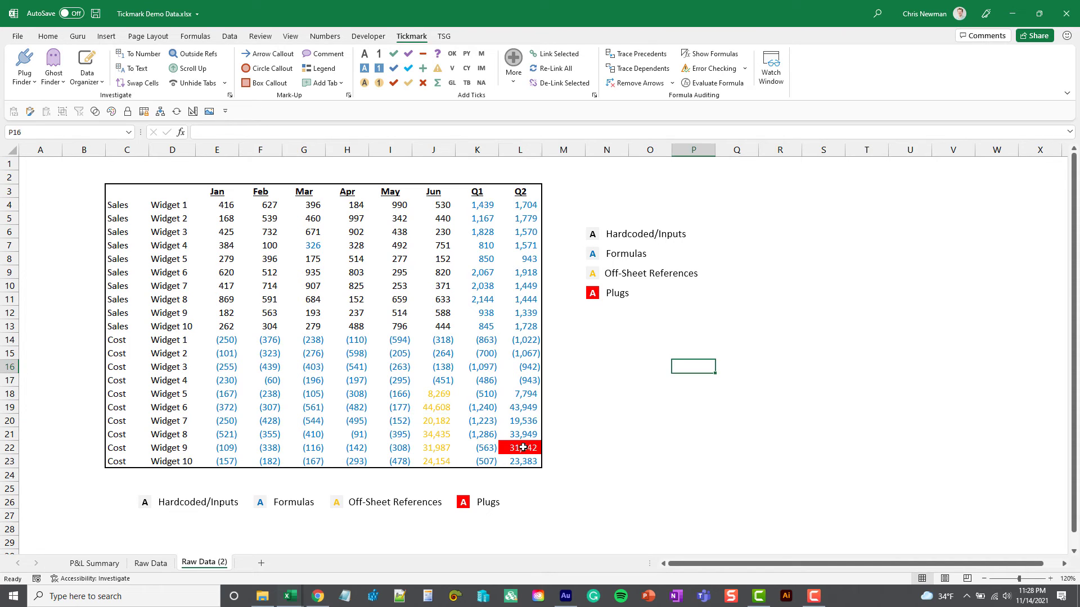
left_click(520, 448)
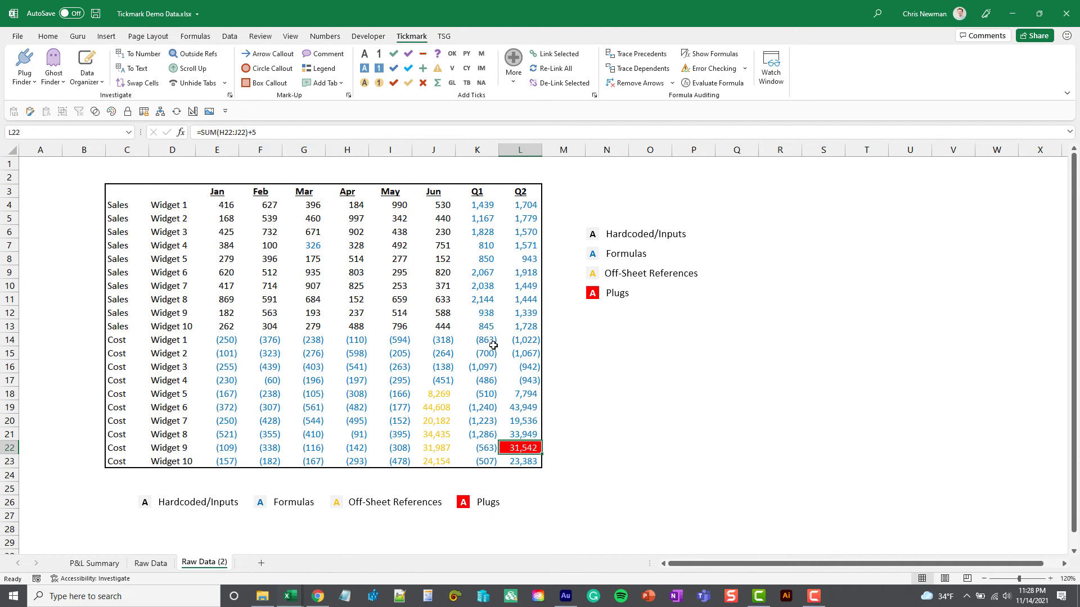
left_click(597, 430)
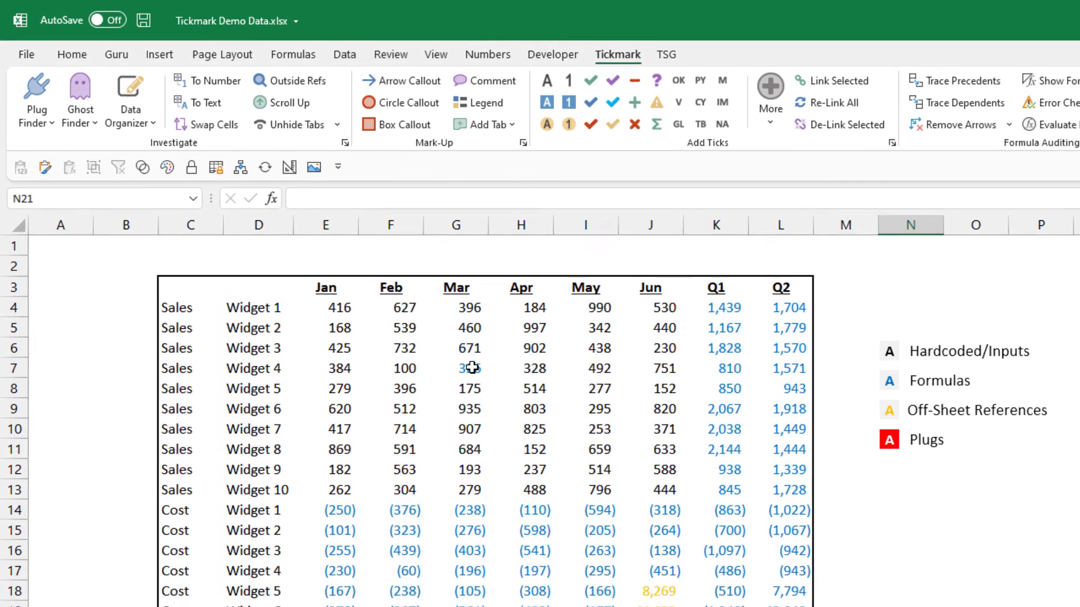
left_click(318, 247)
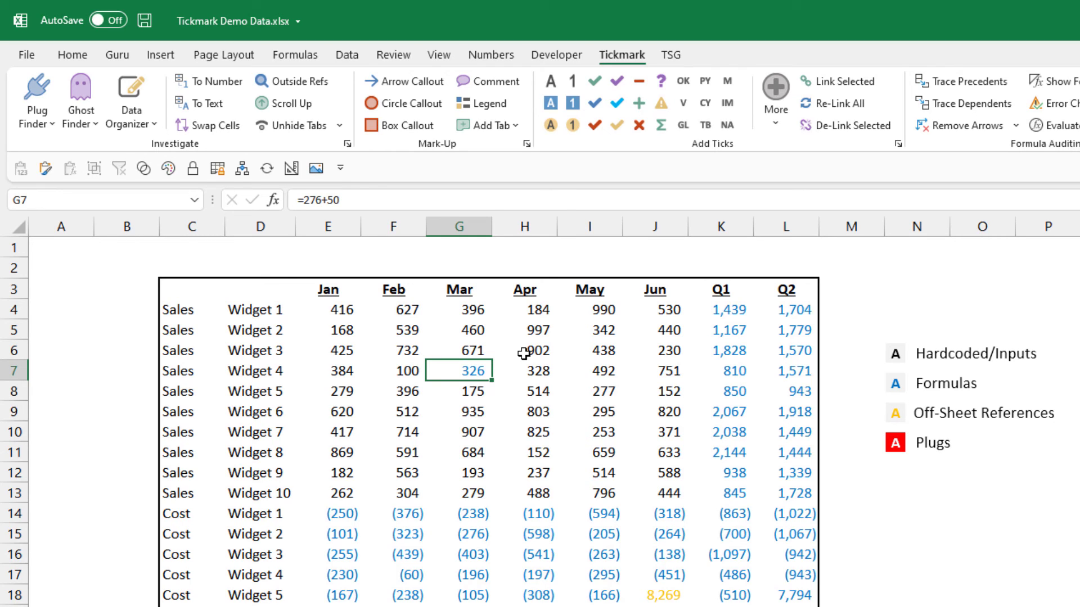
Step: Select an empty cell and open Investigate Settings to view the Data Organizer font and fill colours
left_click(1047, 605)
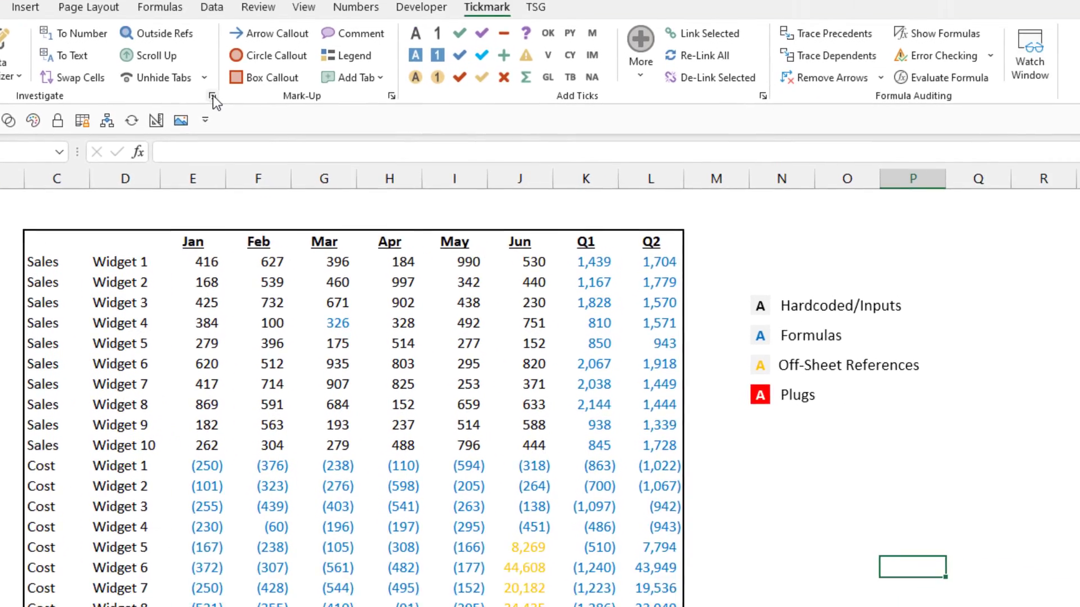
left_click(212, 95)
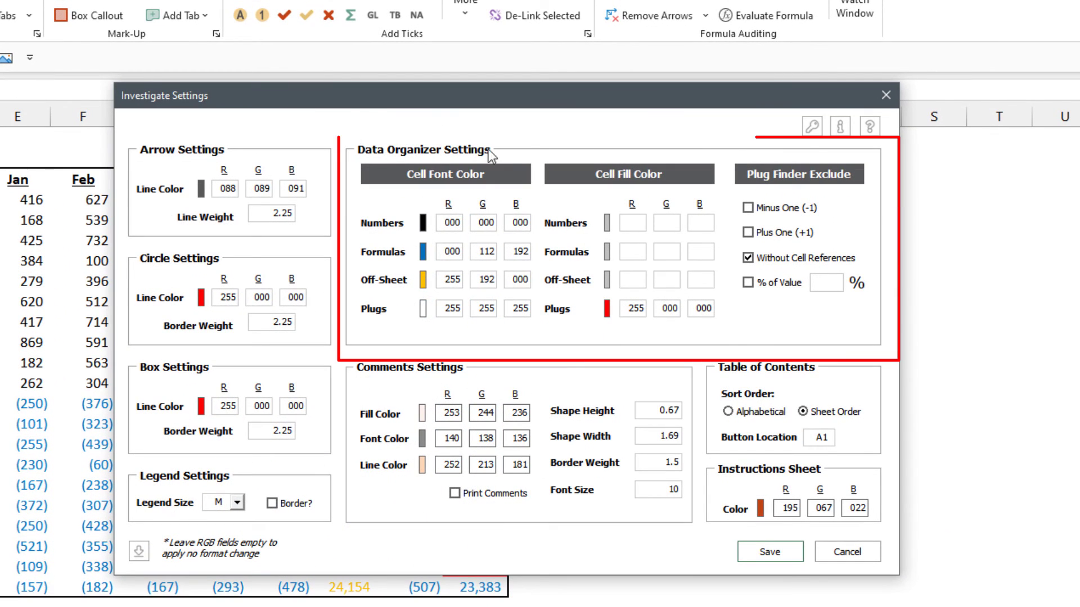